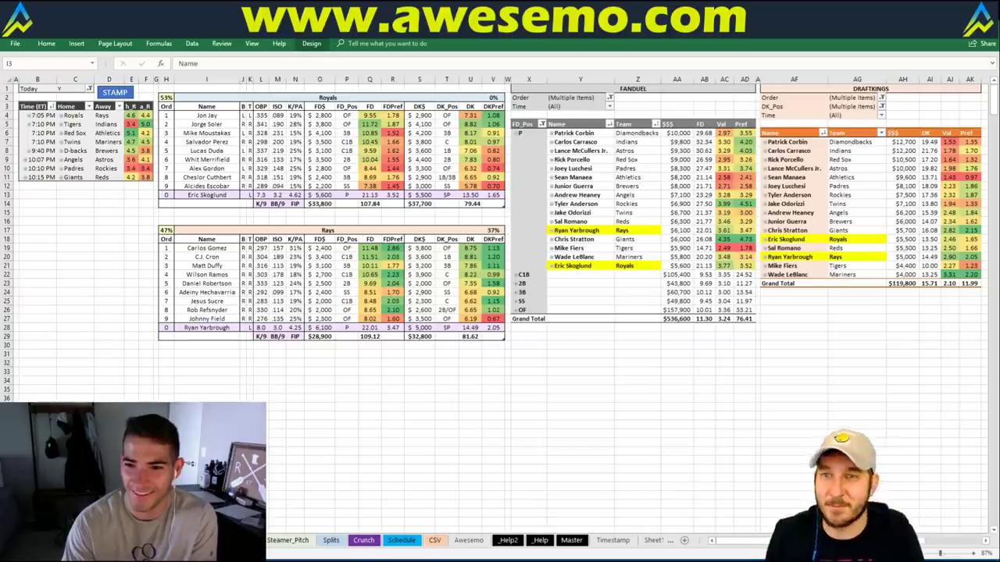
# Stamp the Royals–Rays matchup in the projections sheet
pyautogui.click(109, 221)
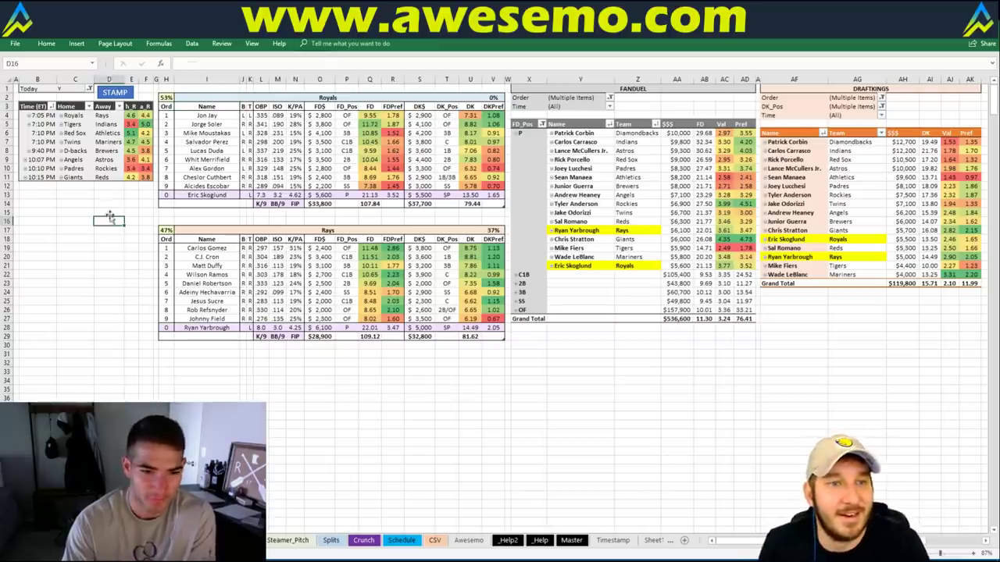
pyautogui.click(116, 94)
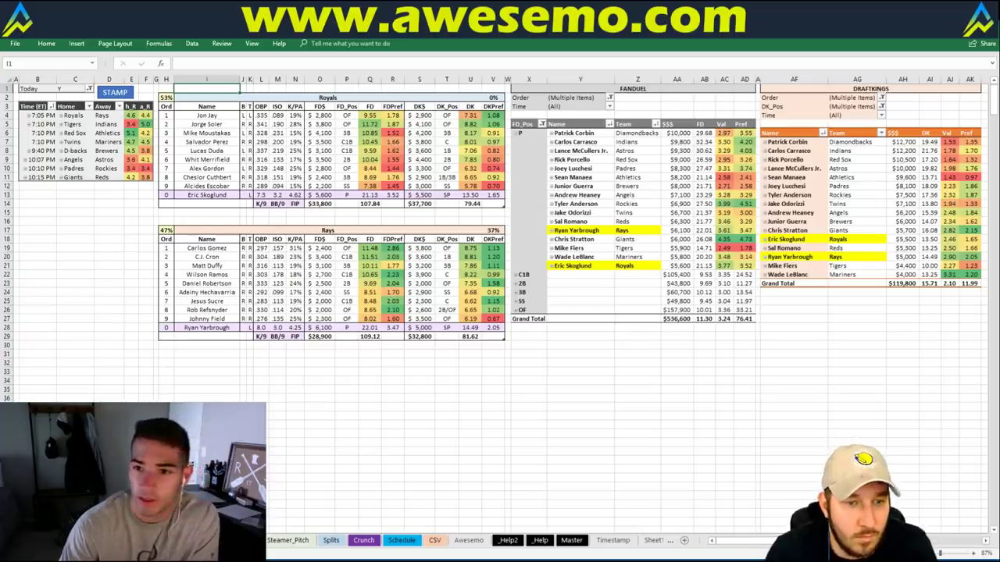
# Switch to FantasyCruncher in the browser and filter the games to the 05/14 7:05 pm slate of 8 games
pyautogui.hotkey('alt', 'Tab')
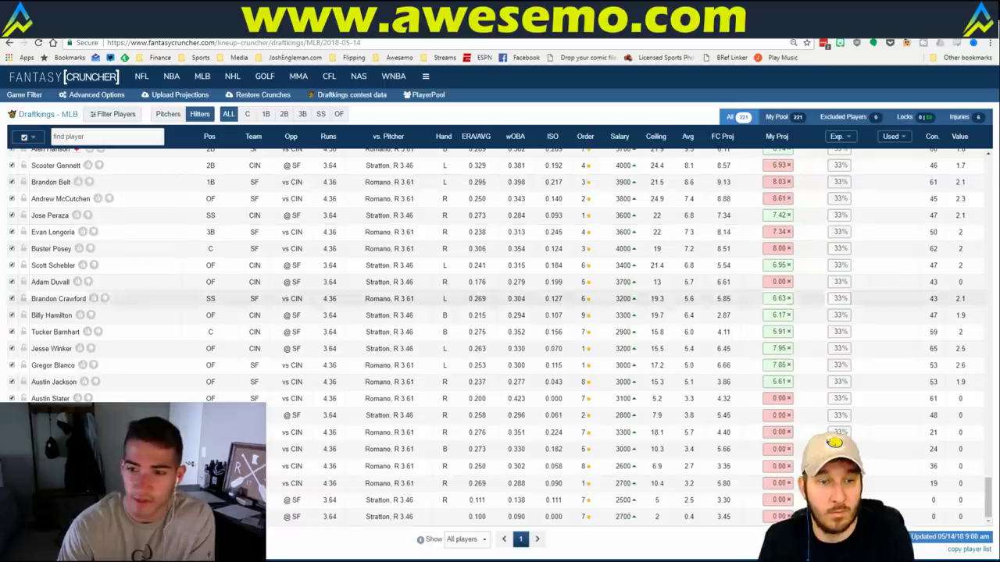
pyautogui.click(110, 94)
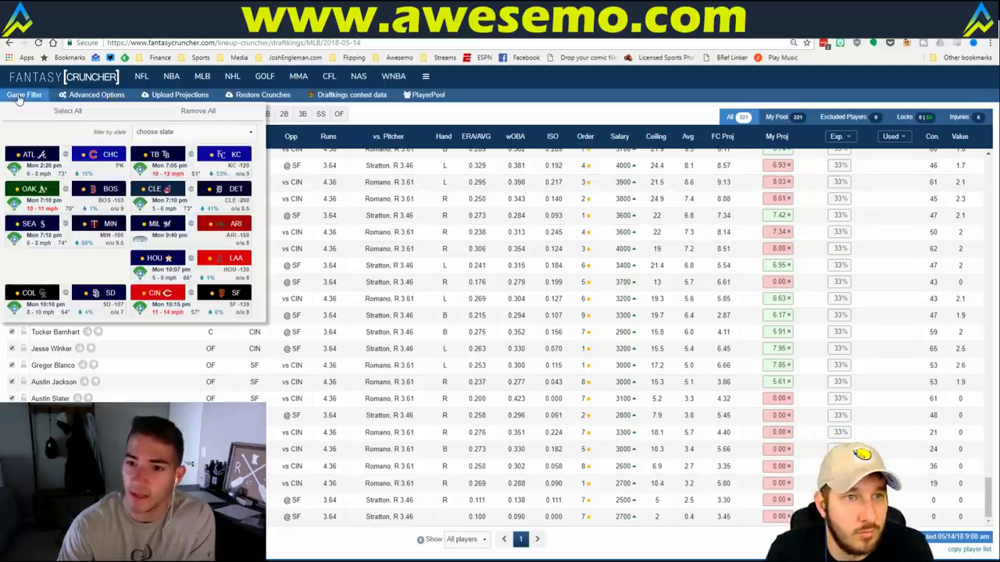
# In the advanced options, require 2 unique players and set the global exposure to 33%, applied to each player
pyautogui.click(105, 94)
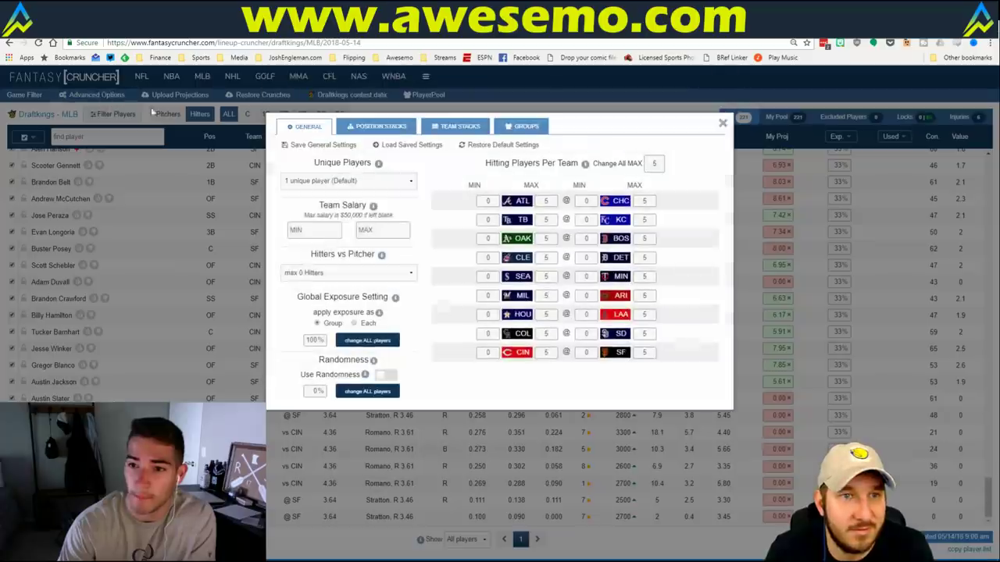
pyautogui.click(320, 181)
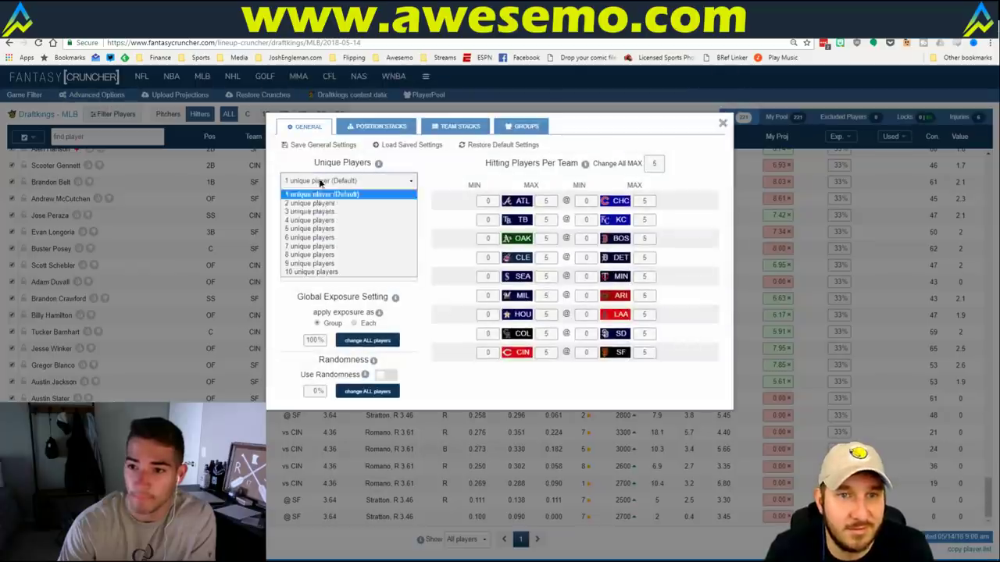
pyautogui.click(335, 204)
pyautogui.doubleClick(326, 338)
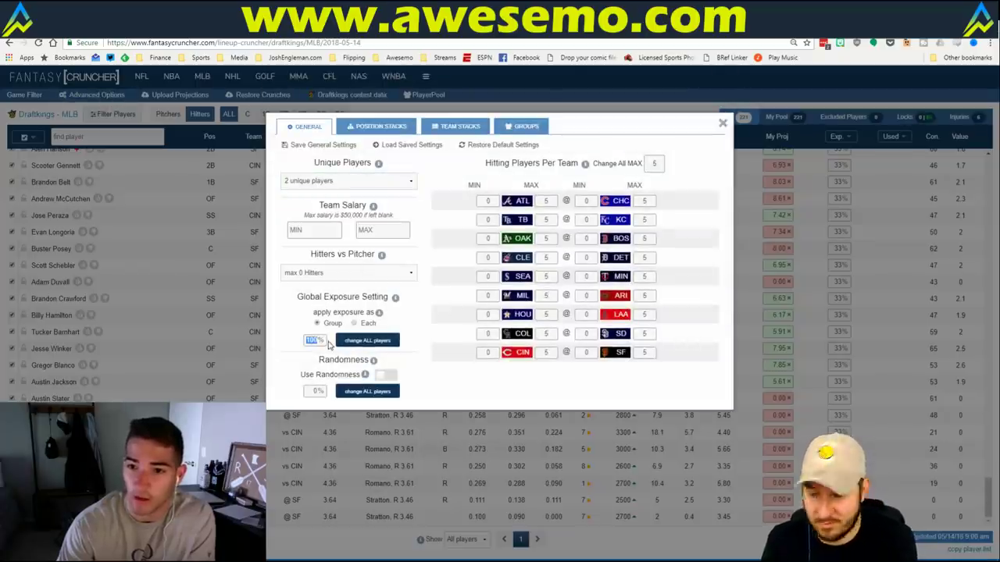
pyautogui.write('33')
pyautogui.click(362, 323)
# Apply 9% randomness to all players
pyautogui.doubleClick(317, 391)
pyautogui.write('9')
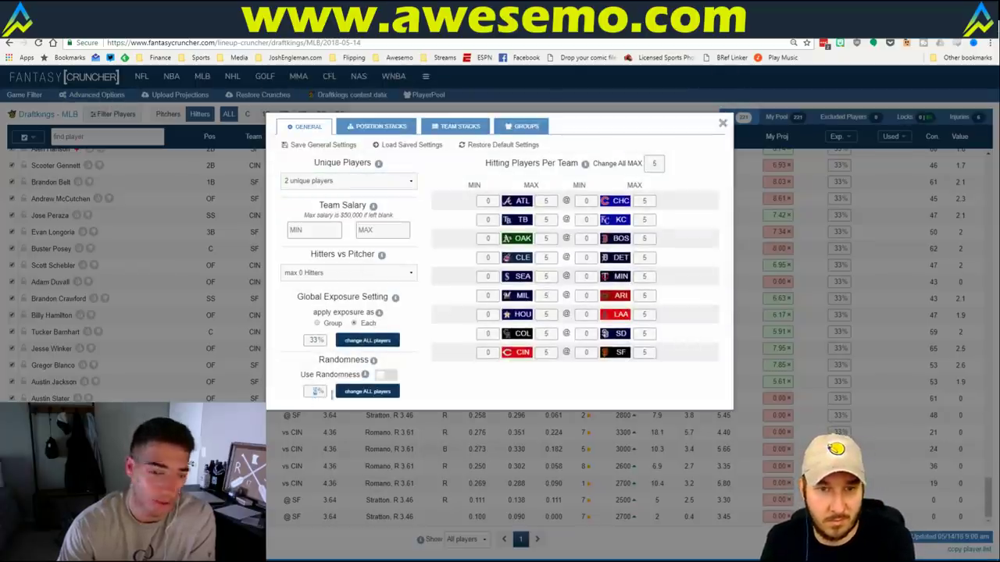
pyautogui.click(367, 391)
# Add two team stacks, the first with a stack size of 4 players and the second with 3 players
pyautogui.click(456, 126)
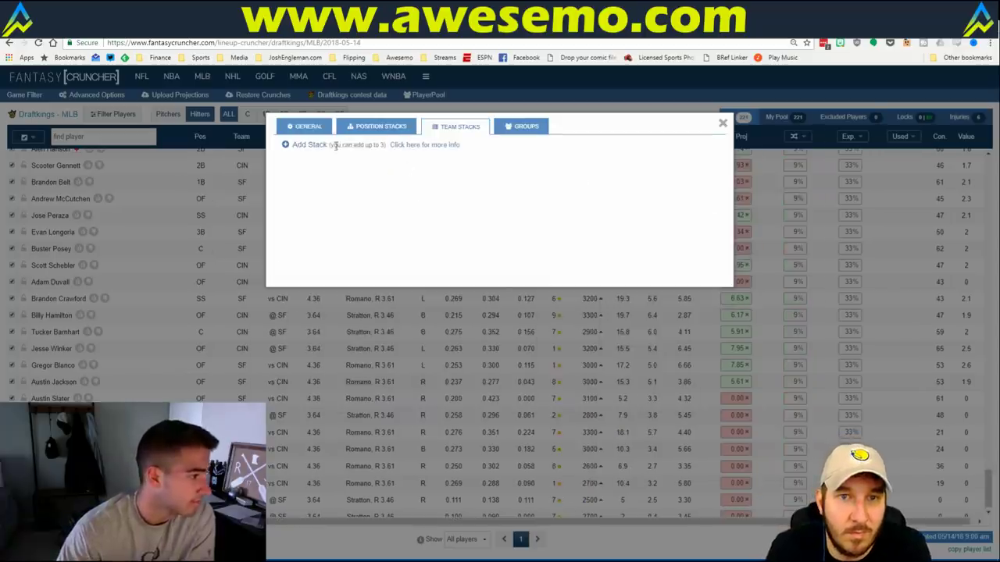
pyautogui.click(301, 144)
pyautogui.click(300, 144)
pyautogui.click(363, 183)
pyautogui.click(361, 221)
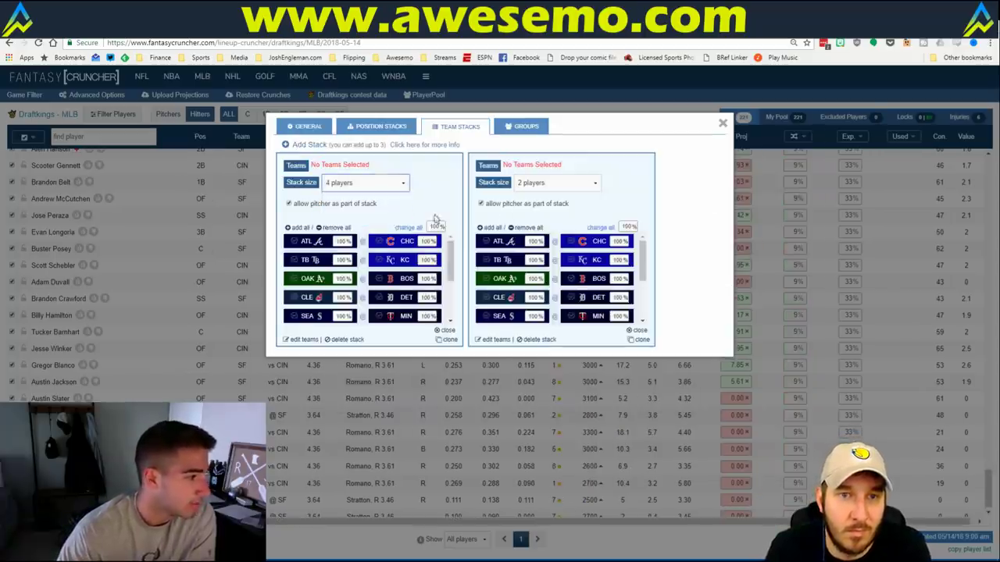
pyautogui.click(556, 183)
pyautogui.click(531, 213)
# Exclude pitchers from the team stacks, add all teams to both stacks and close the advanced options
pyautogui.click(313, 205)
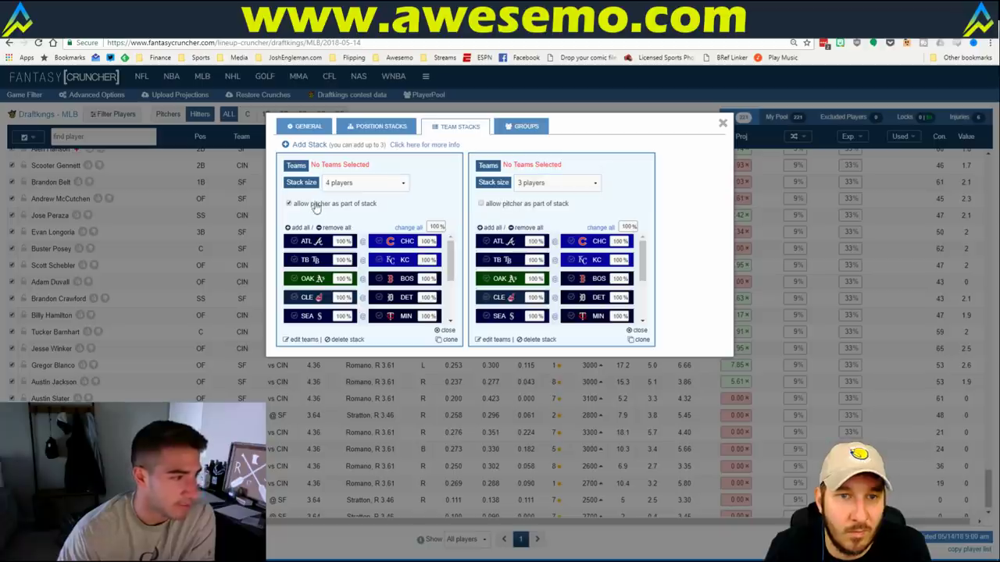
pyautogui.click(299, 227)
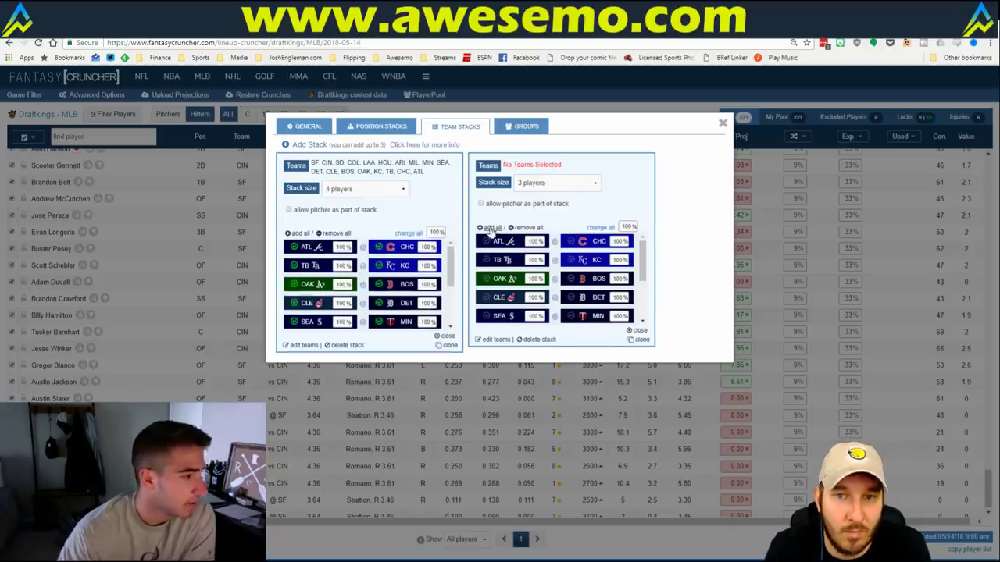
pyautogui.click(491, 228)
pyautogui.click(722, 123)
# Check the selected slate and its games in the game filter
pyautogui.click(31, 96)
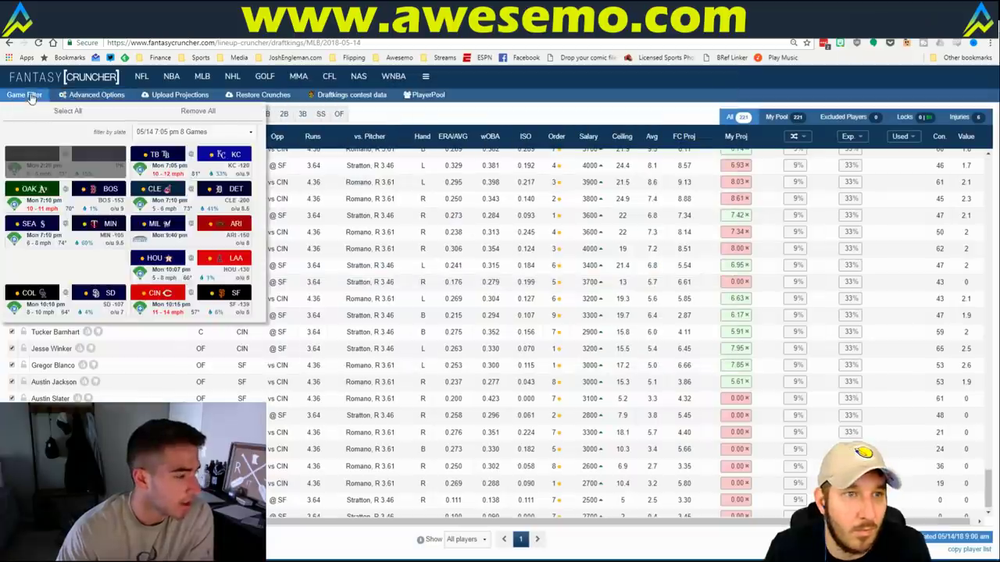
pyautogui.click(32, 96)
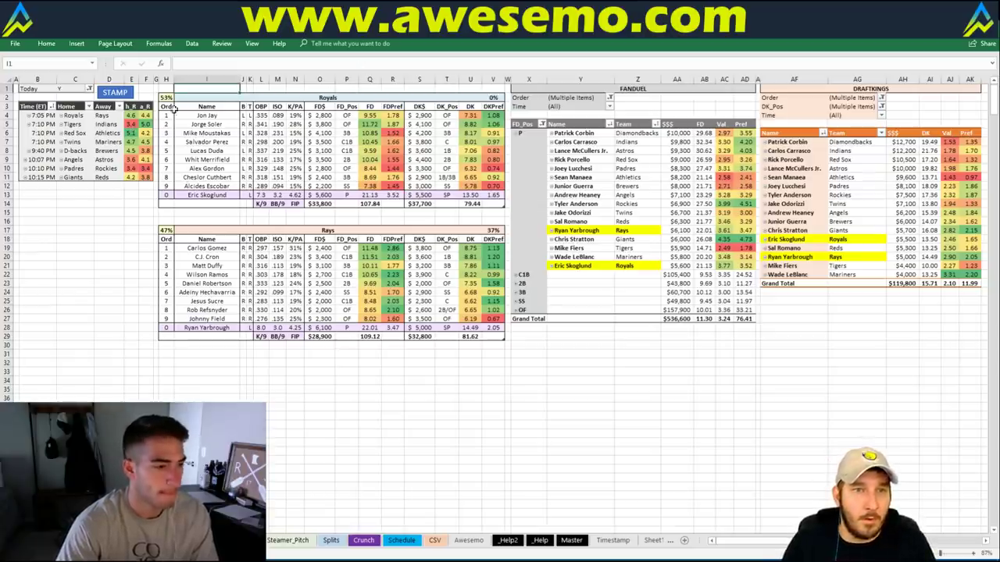
# Load the Tigers' matchup in the Excel projections sheet by setting the home team to Tigers
pyautogui.click(313, 97)
pyautogui.write('Tigers')
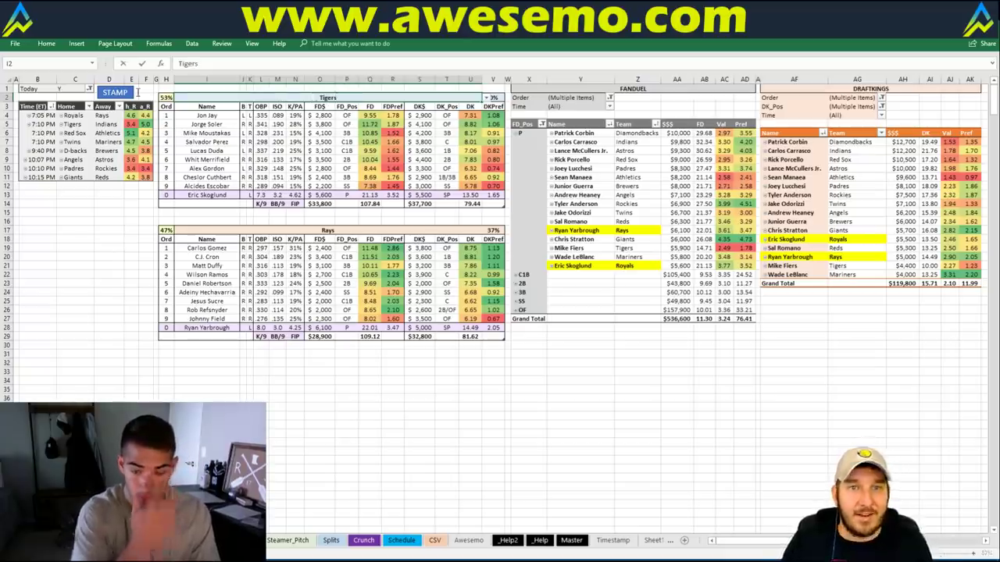
pyautogui.press('Return')
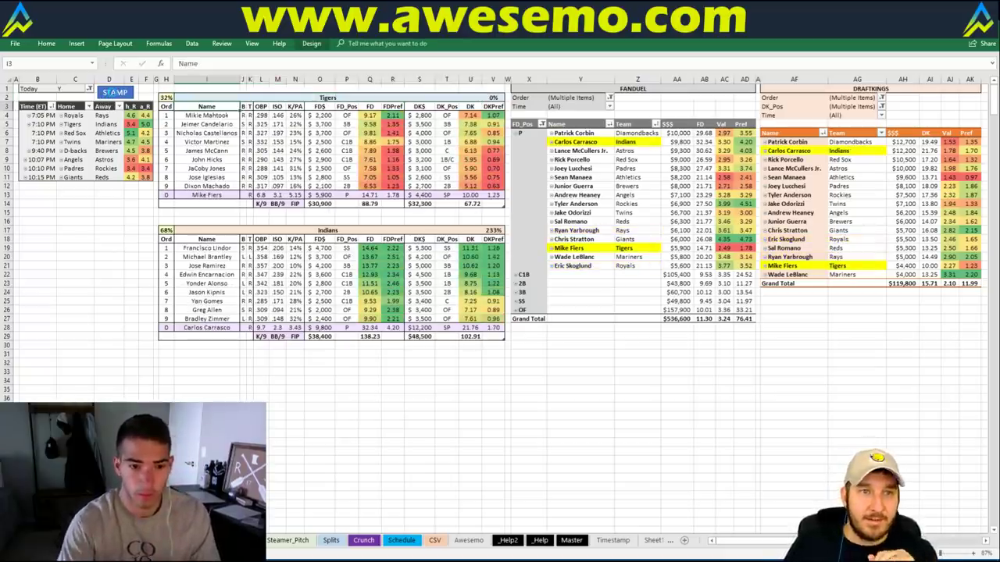
pyautogui.press('Up')
pyautogui.press('Up')
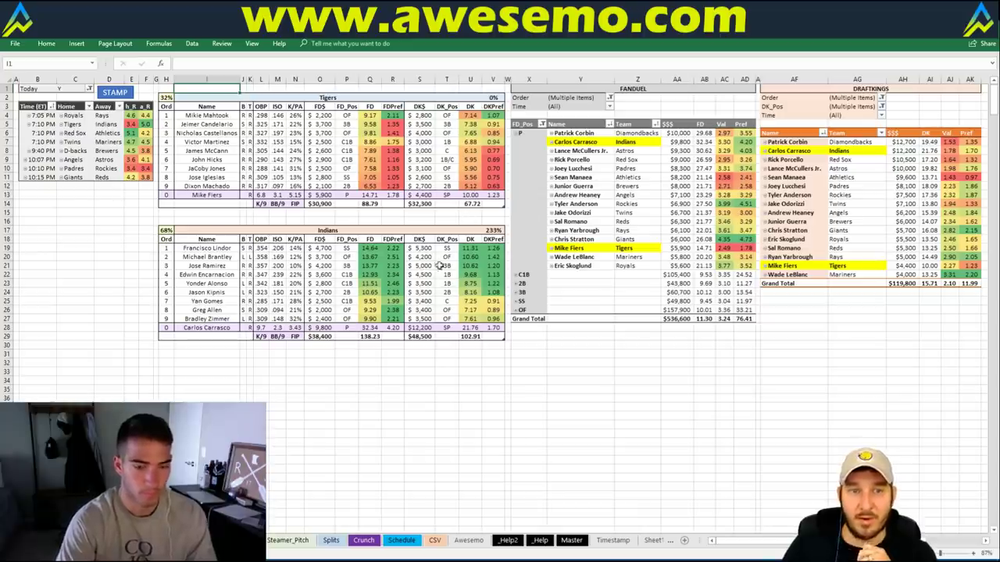
# Set the home team to Red Sox to load their matchup, and stamp it
pyautogui.click(407, 396)
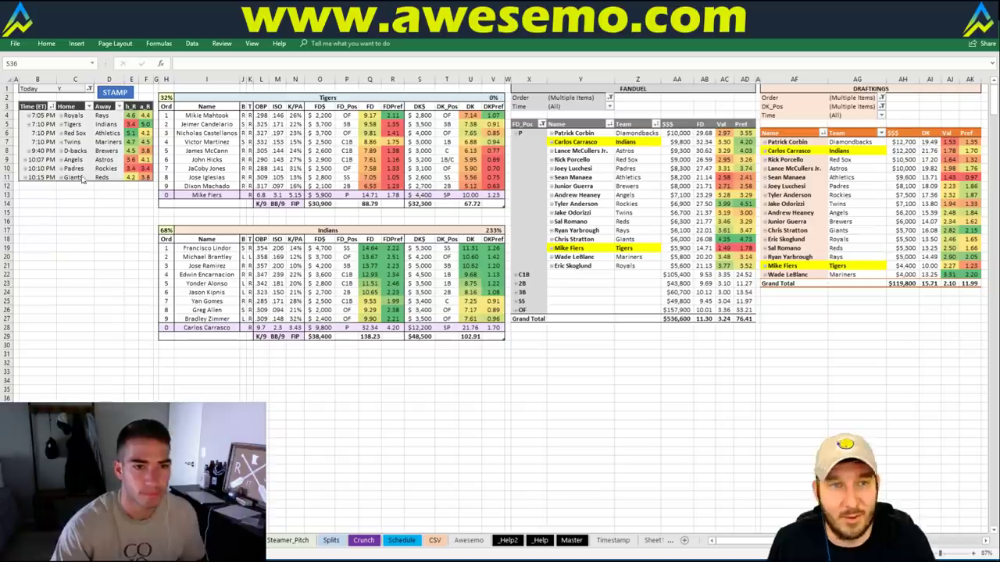
pyautogui.click(205, 150)
pyautogui.click(207, 133)
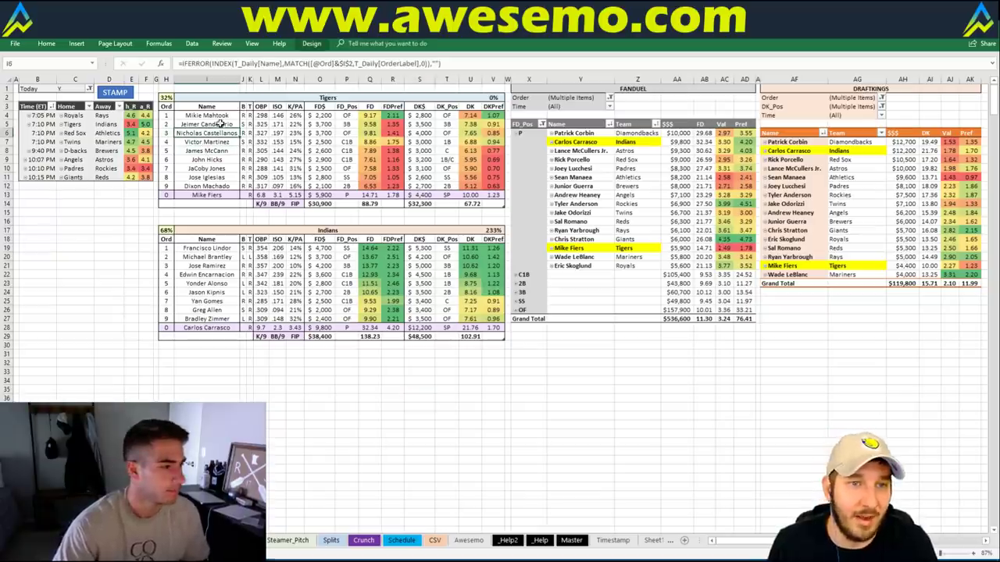
pyautogui.click(262, 97)
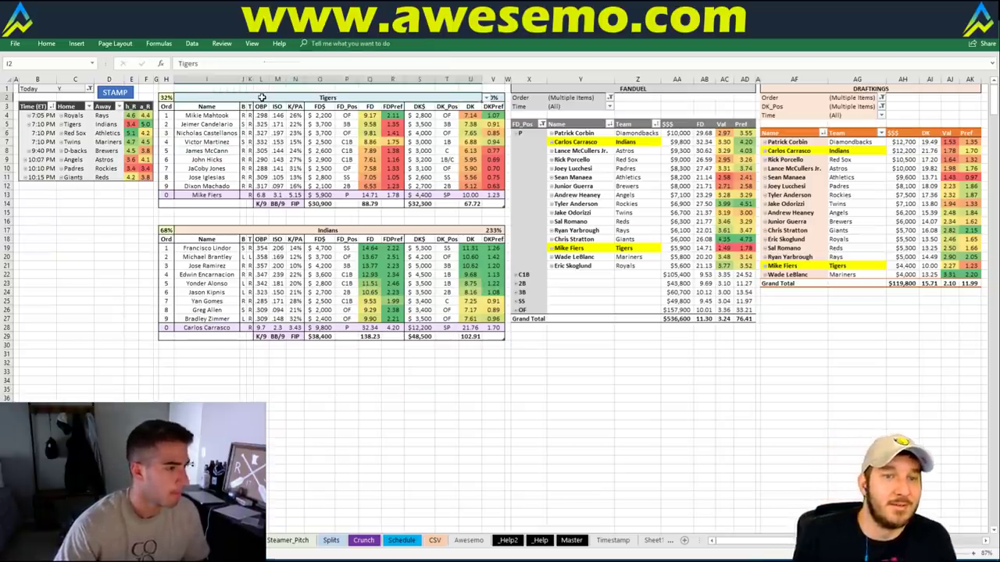
pyautogui.doubleClick(262, 97)
pyautogui.write('Red Sox')
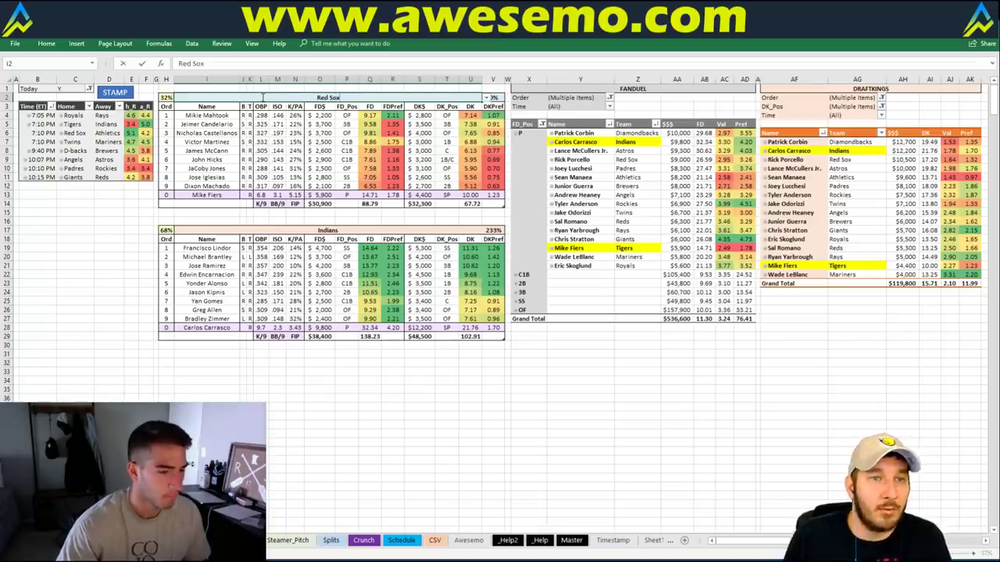
pyautogui.press('Return')
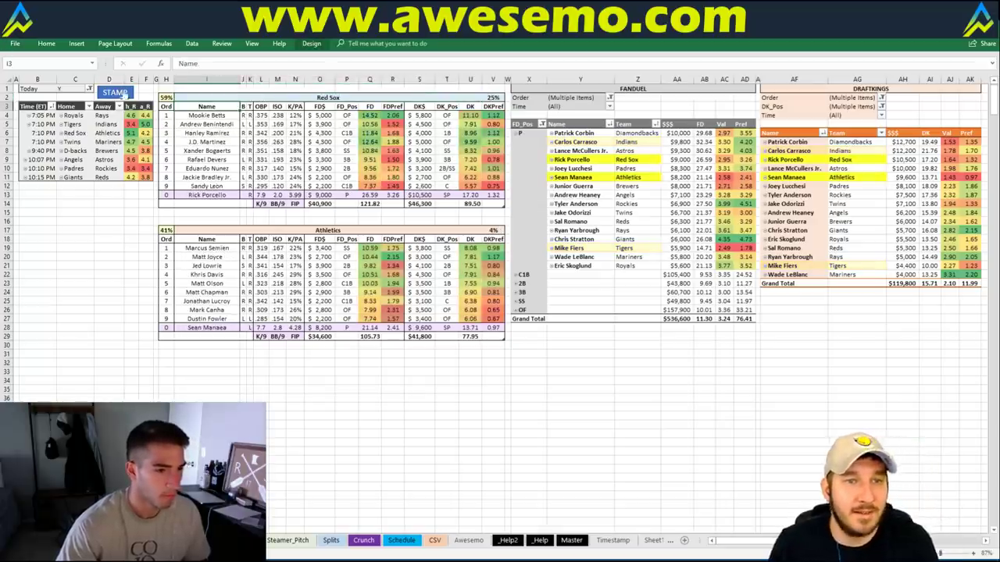
pyautogui.click(114, 92)
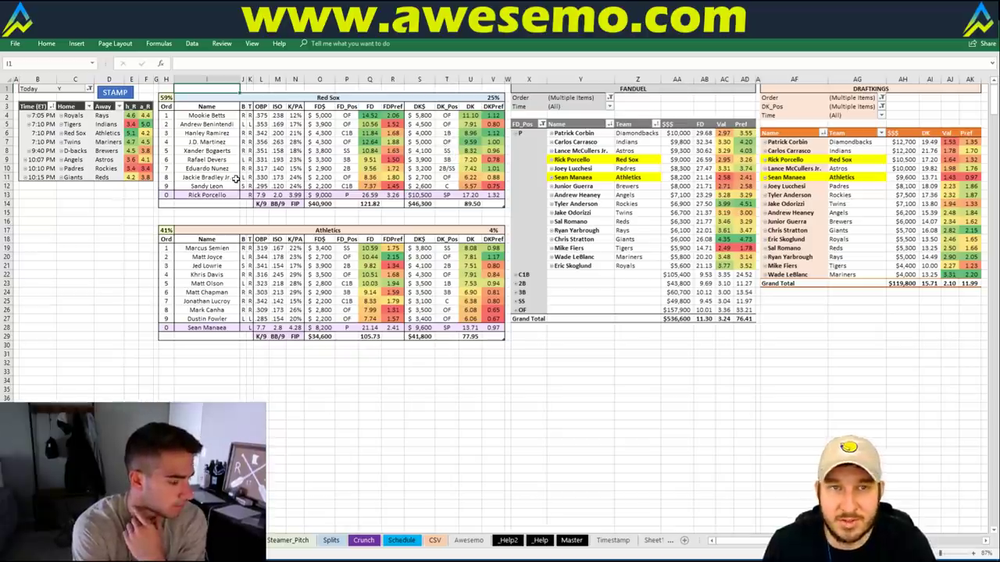
# Examine the FanDuel player lists for OF, SS, 3B, 2B and C1B one position at a time, collapsing each again
pyautogui.click(78, 211)
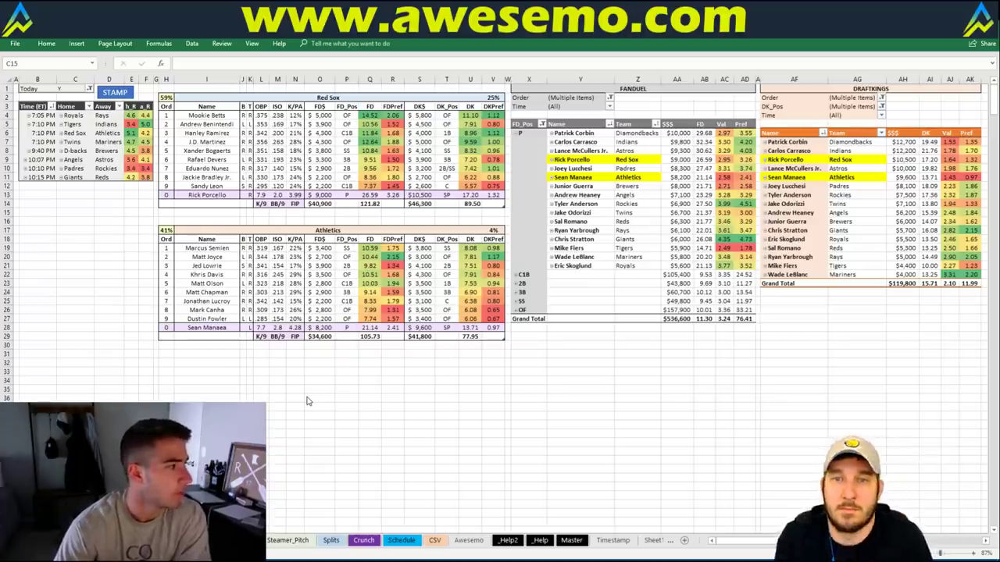
pyautogui.click(516, 310)
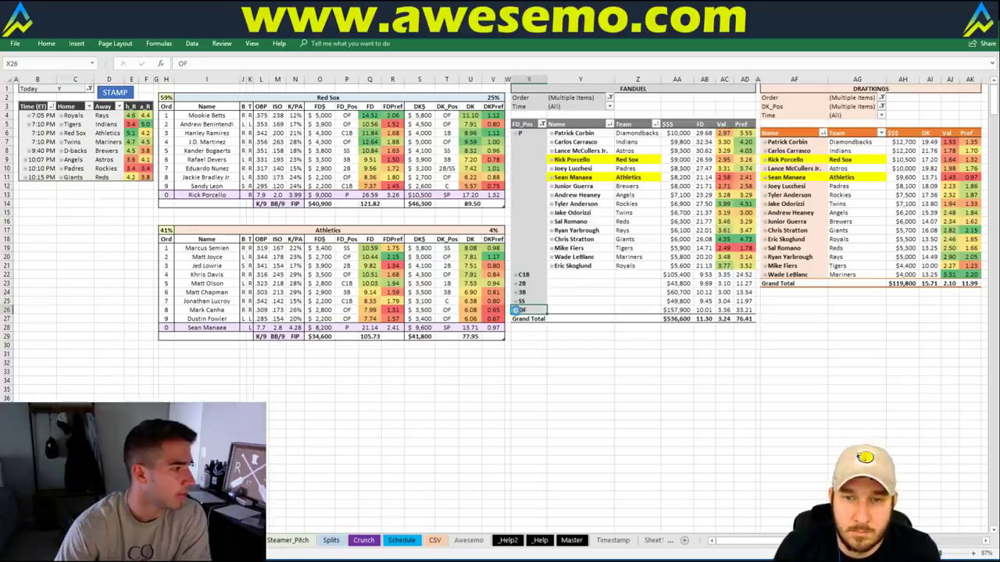
pyautogui.click(515, 310)
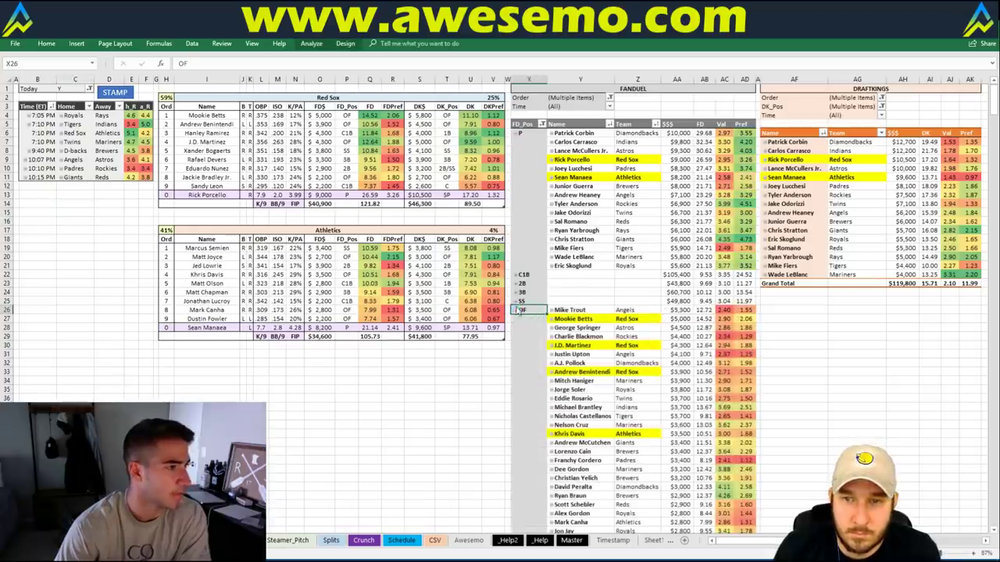
pyautogui.click(516, 301)
pyautogui.click(515, 301)
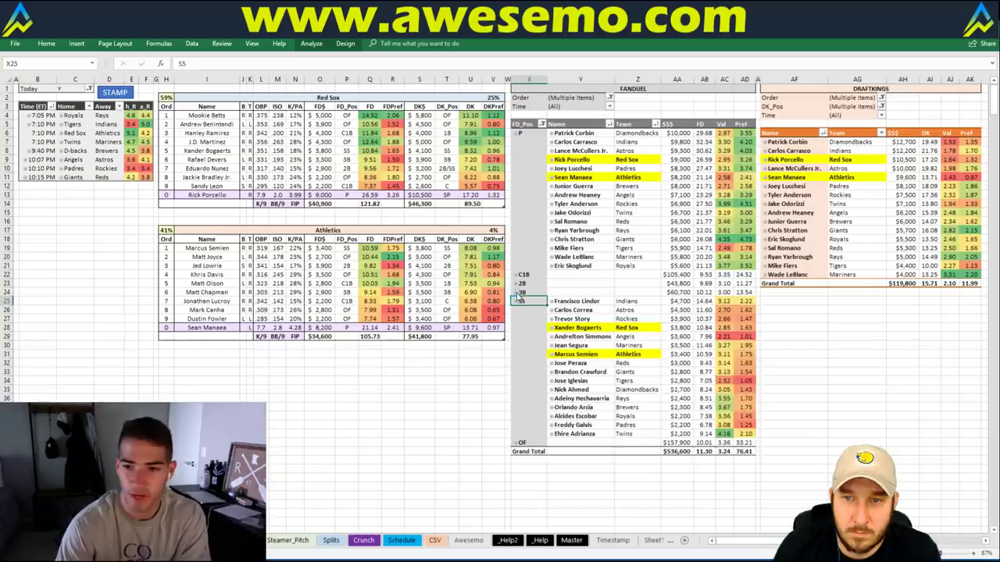
pyautogui.click(516, 292)
pyautogui.click(516, 292)
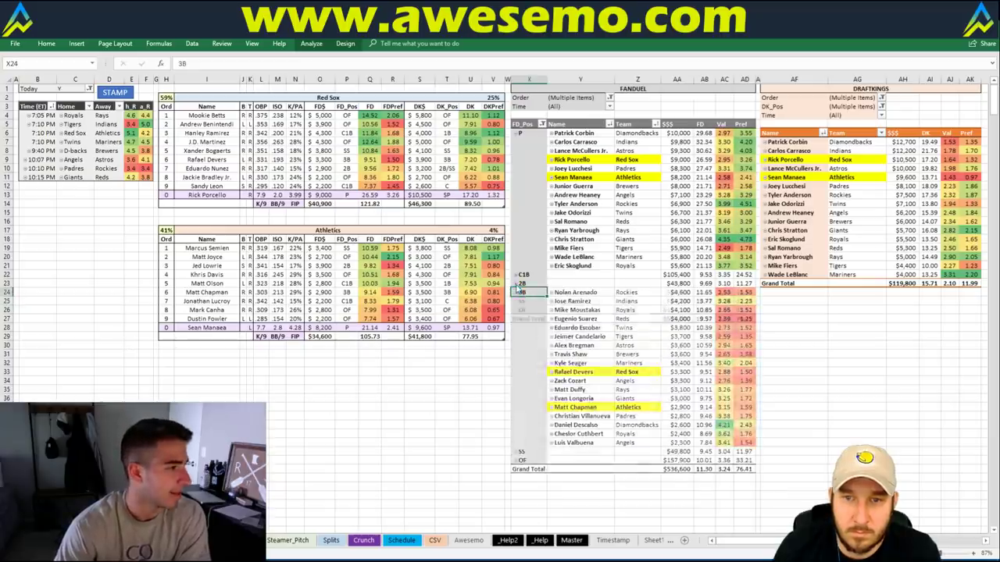
pyautogui.click(516, 282)
pyautogui.click(515, 282)
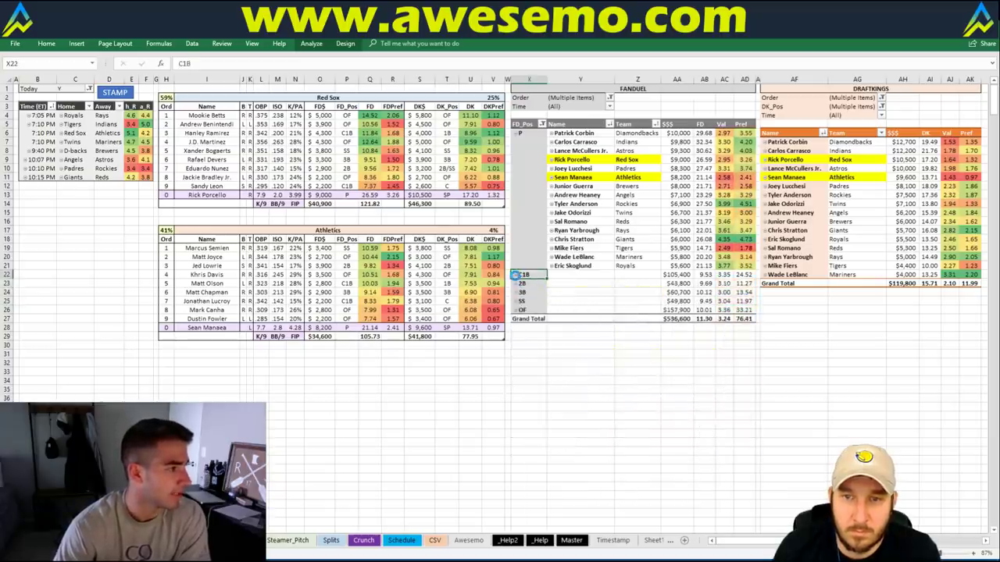
pyautogui.click(516, 274)
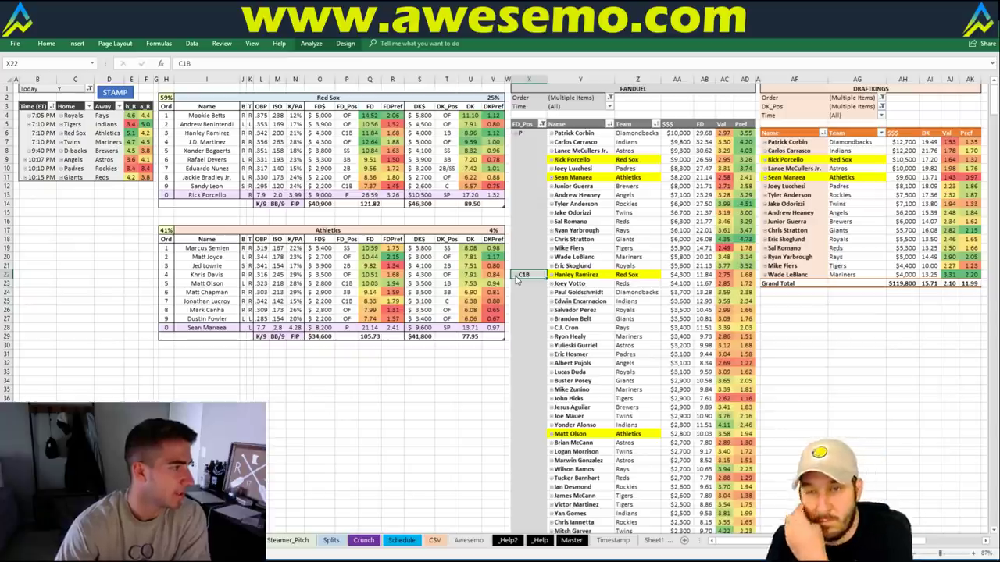
pyautogui.click(515, 274)
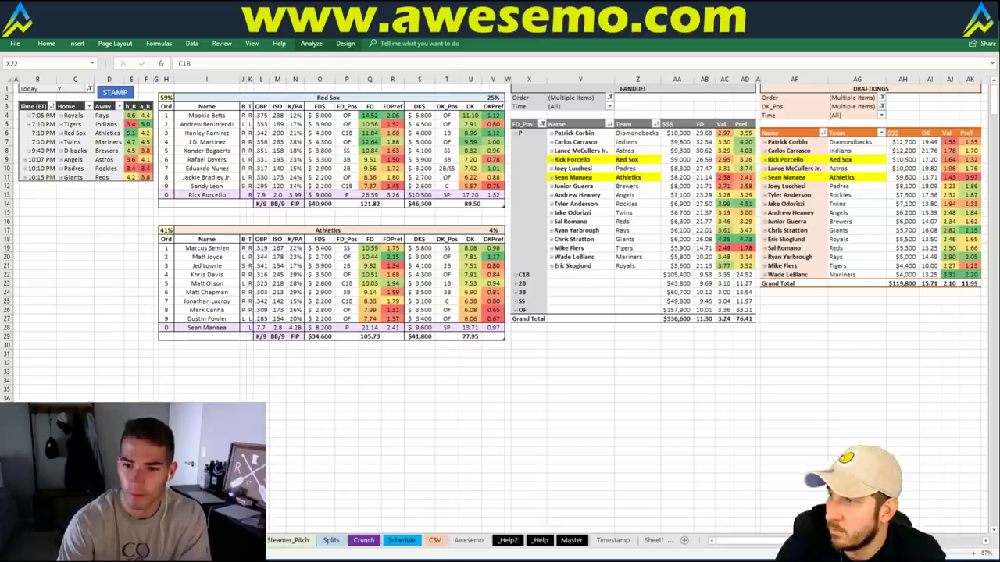
# Set the home team to Twins to load their matchup, and stamp it
pyautogui.click(405, 371)
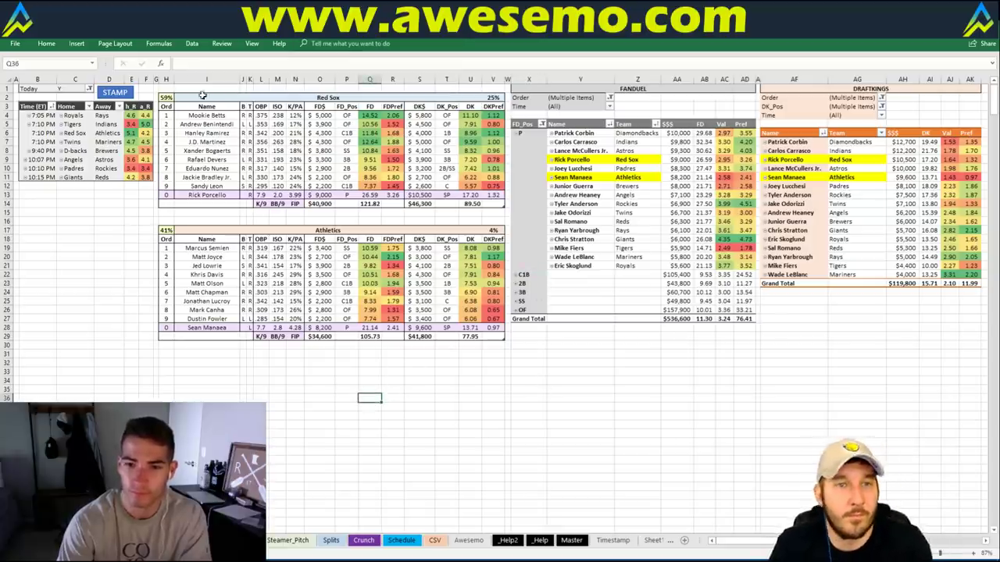
pyautogui.click(254, 96)
pyautogui.write('Twins')
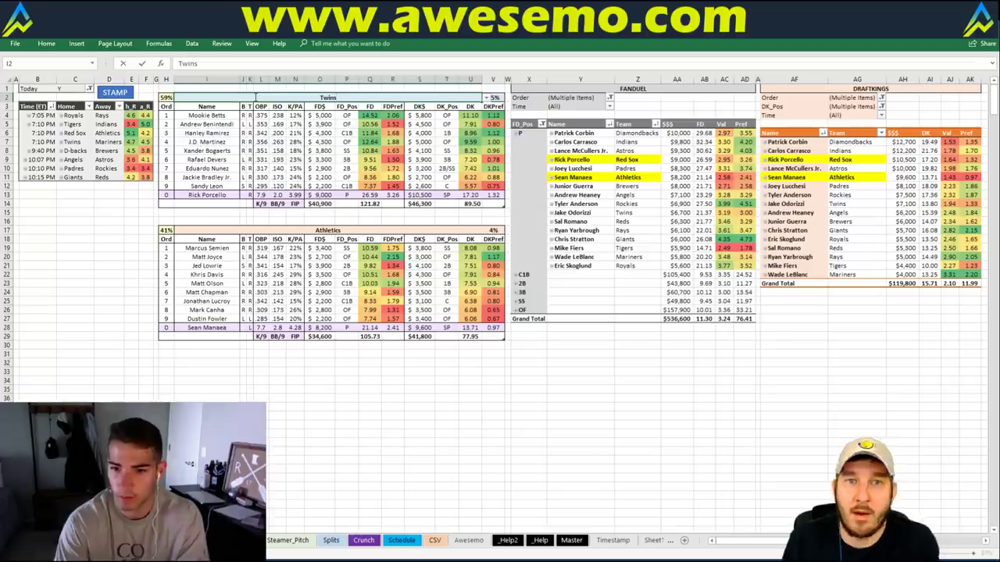
pyautogui.press('Return')
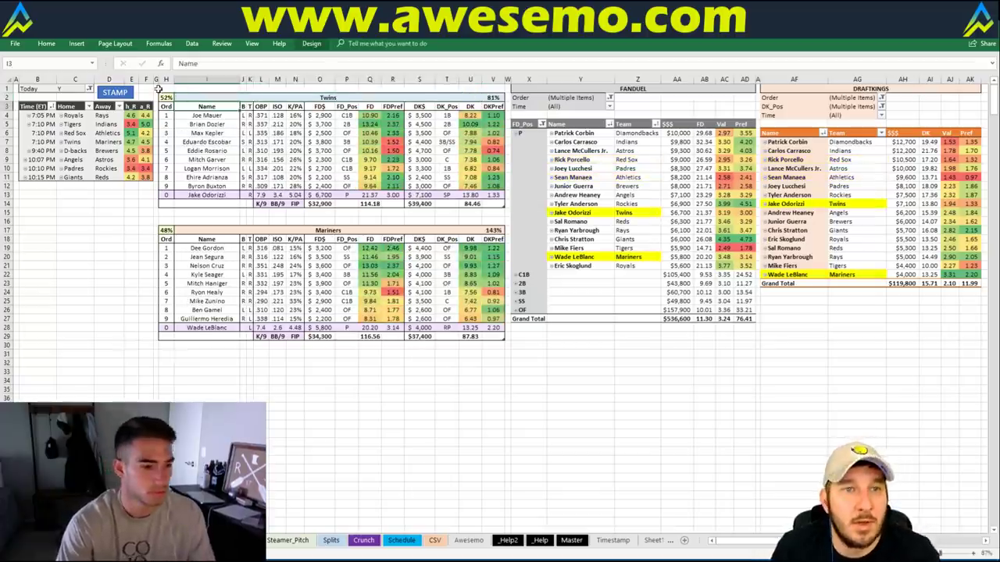
pyautogui.click(116, 93)
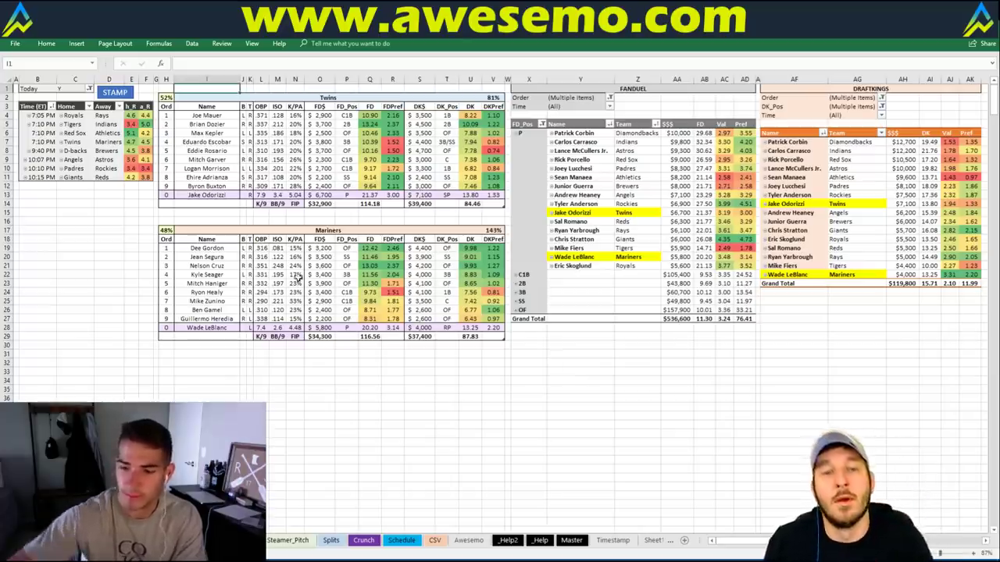
# Set the home team to Diamondbacks to load their matchup in the projections sheet, and stamp it
pyautogui.click(168, 221)
pyautogui.click(245, 100)
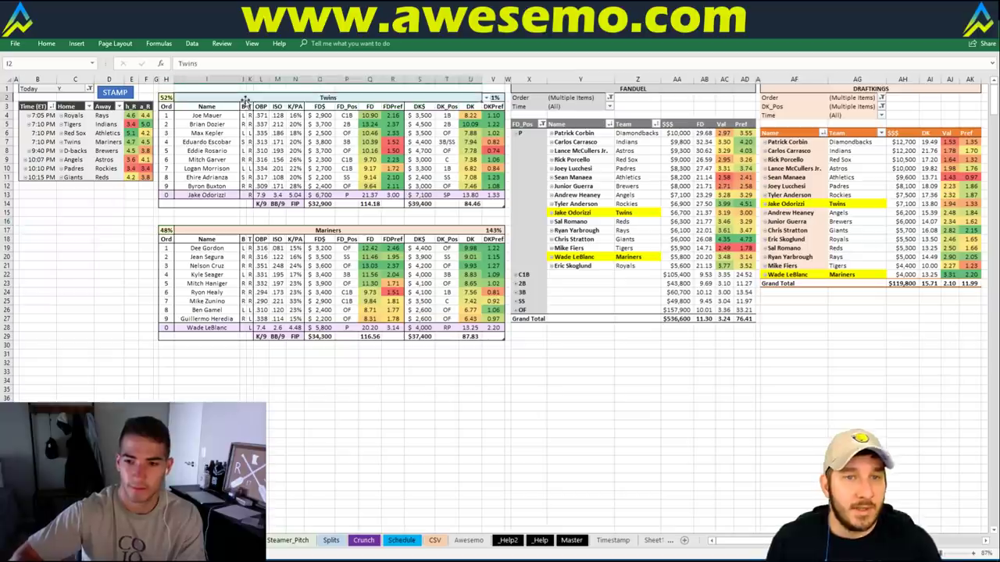
pyautogui.write('Diamon')
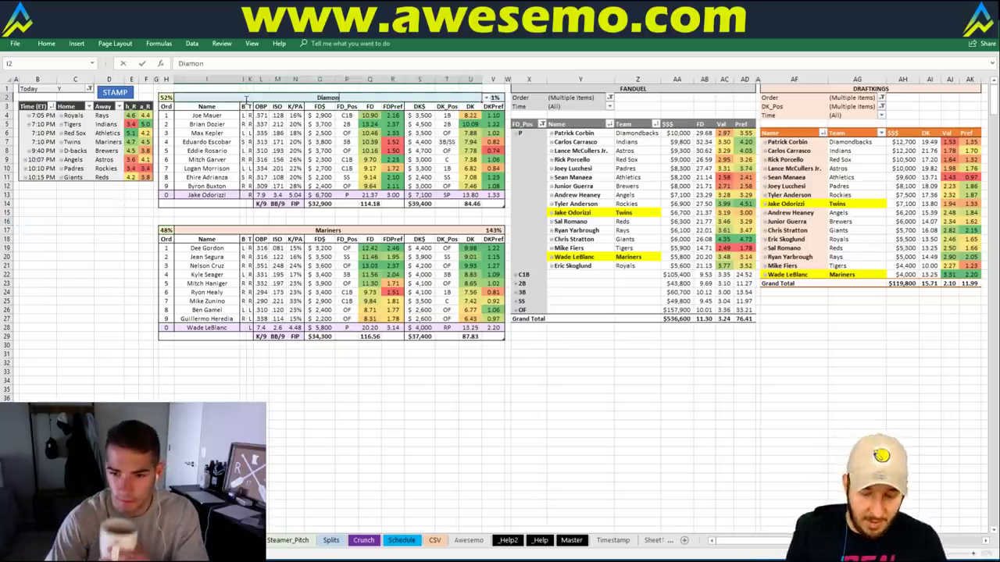
pyautogui.write('dbacks')
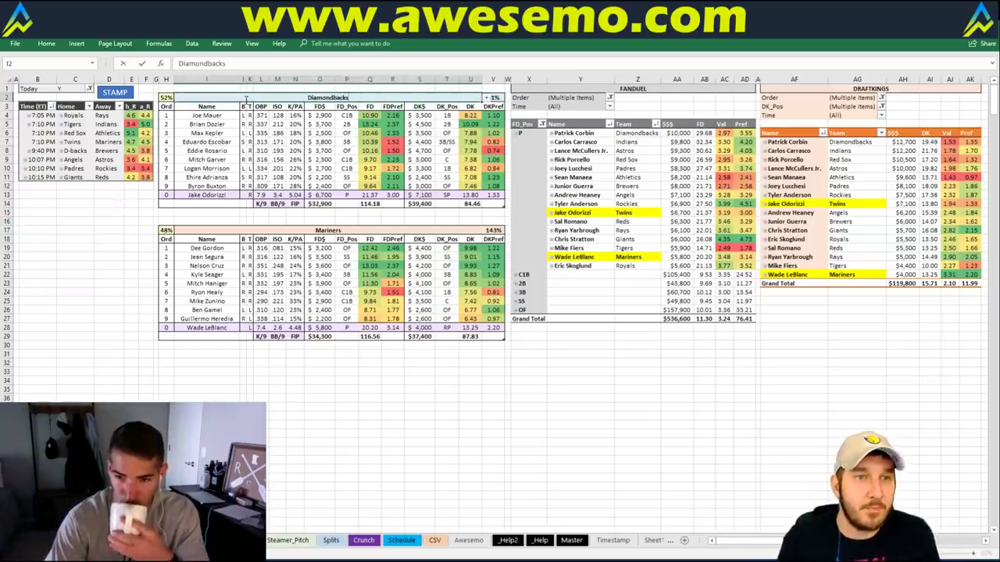
pyautogui.press('Return')
pyautogui.click(121, 100)
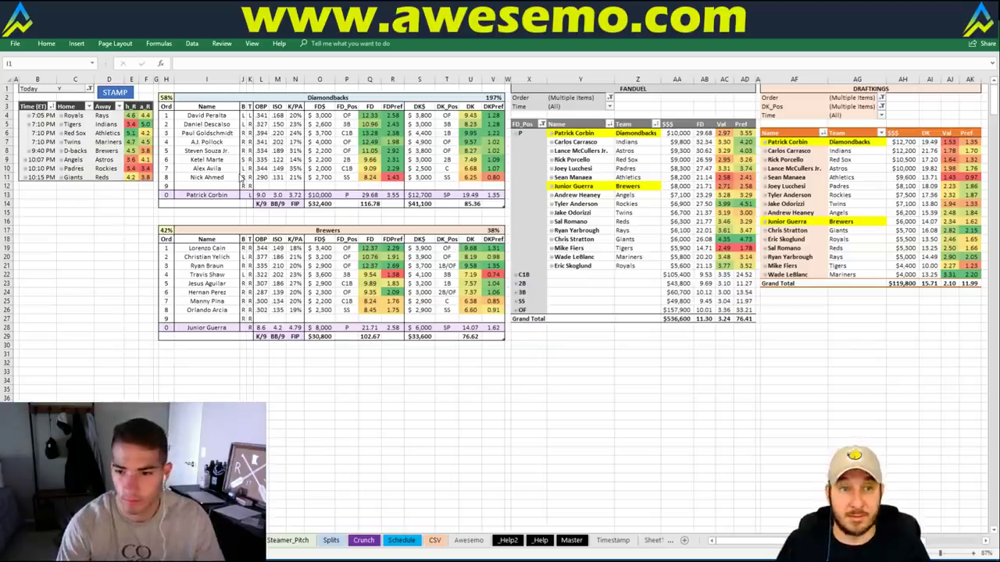
pyautogui.click(275, 96)
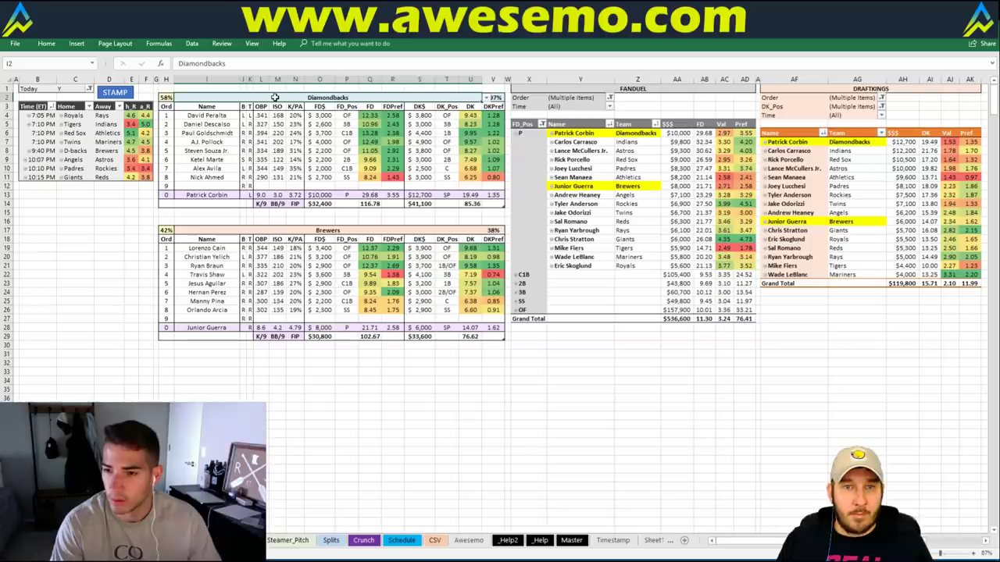
pyautogui.click(57, 195)
pyautogui.click(146, 194)
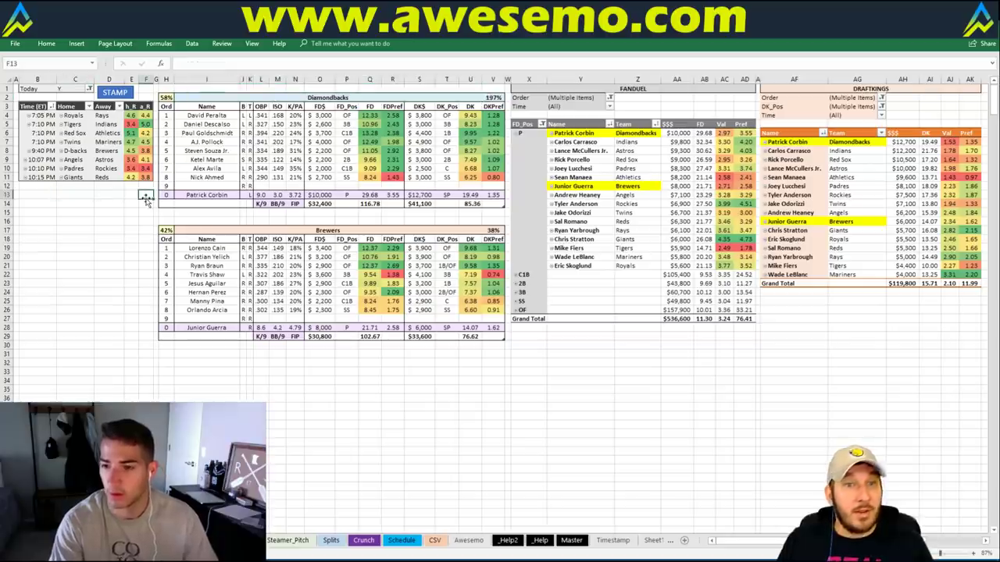
pyautogui.click(169, 194)
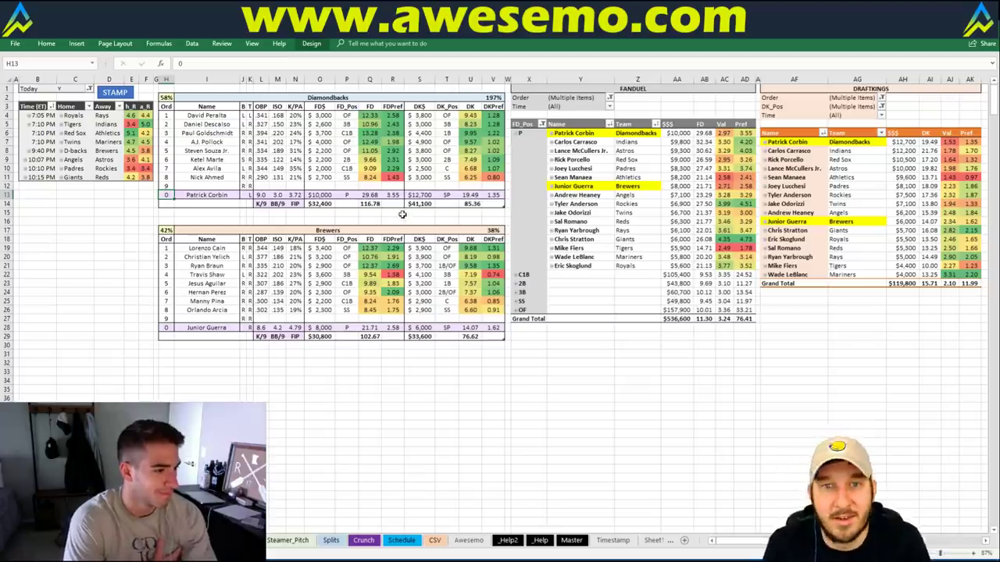
pyautogui.click(104, 247)
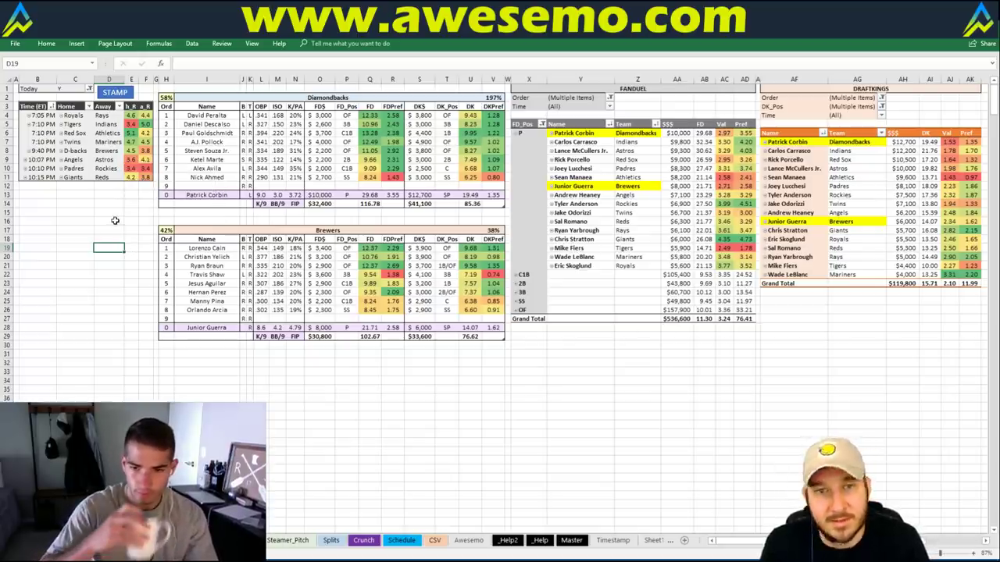
pyautogui.click(40, 193)
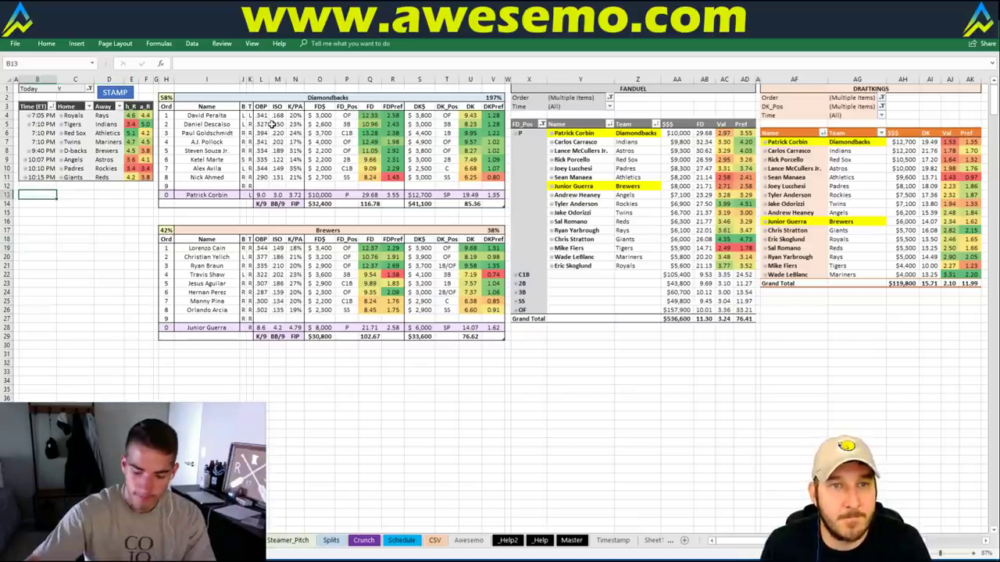
# Set the home team to Angels to load their matchup, and stamp it
pyautogui.click(263, 99)
pyautogui.click(266, 98)
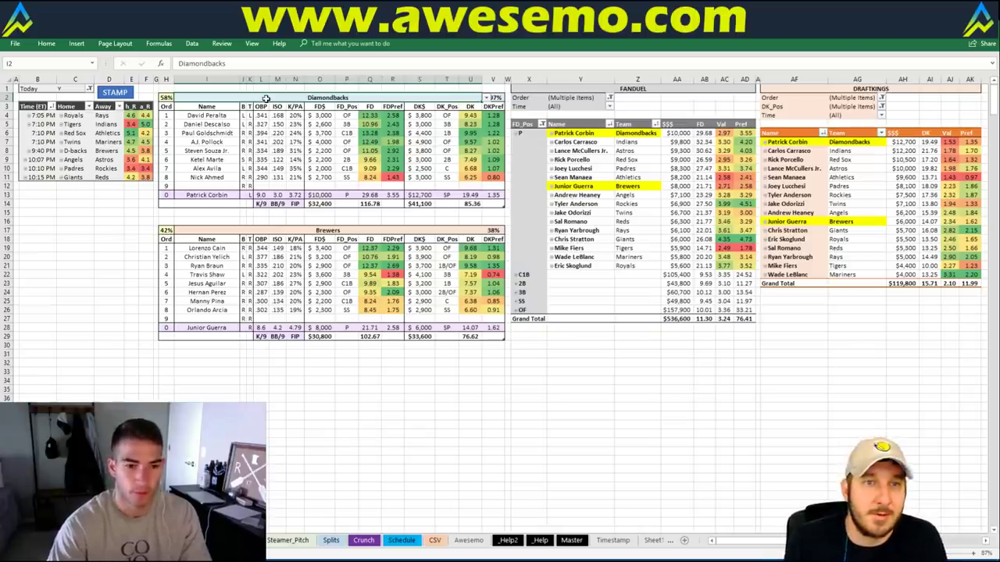
pyautogui.write('Angels')
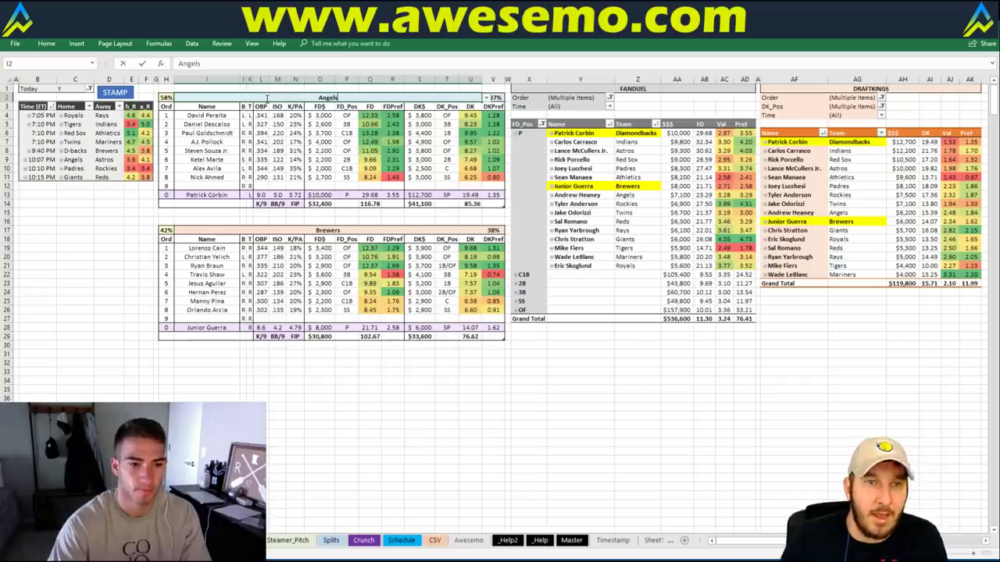
pyautogui.press('Return')
pyautogui.click(114, 92)
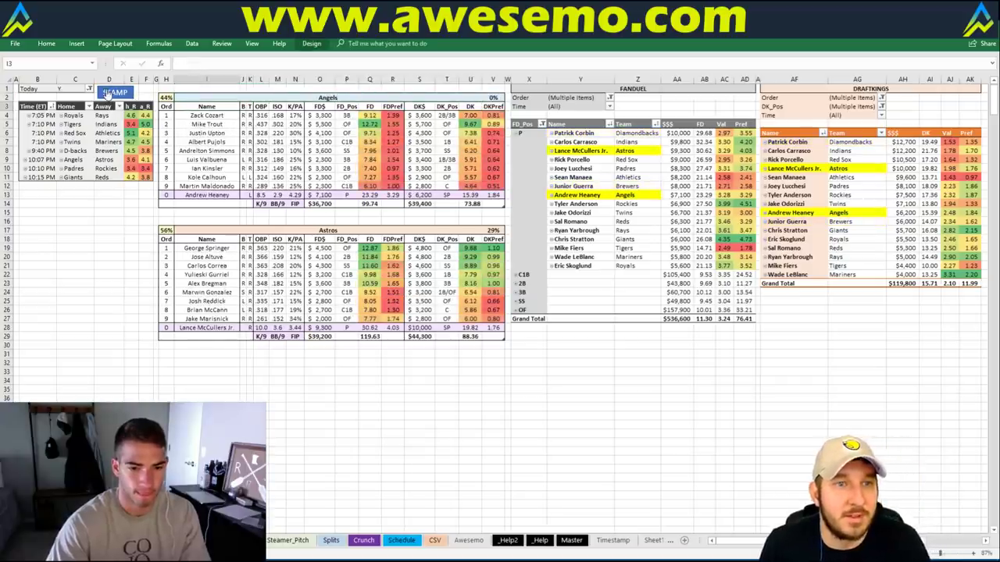
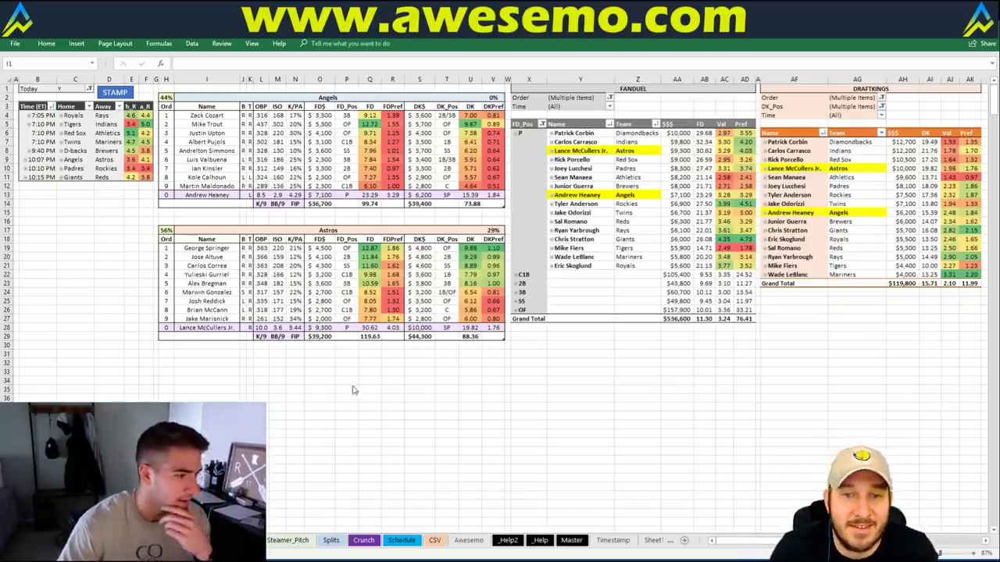
pyautogui.click(309, 345)
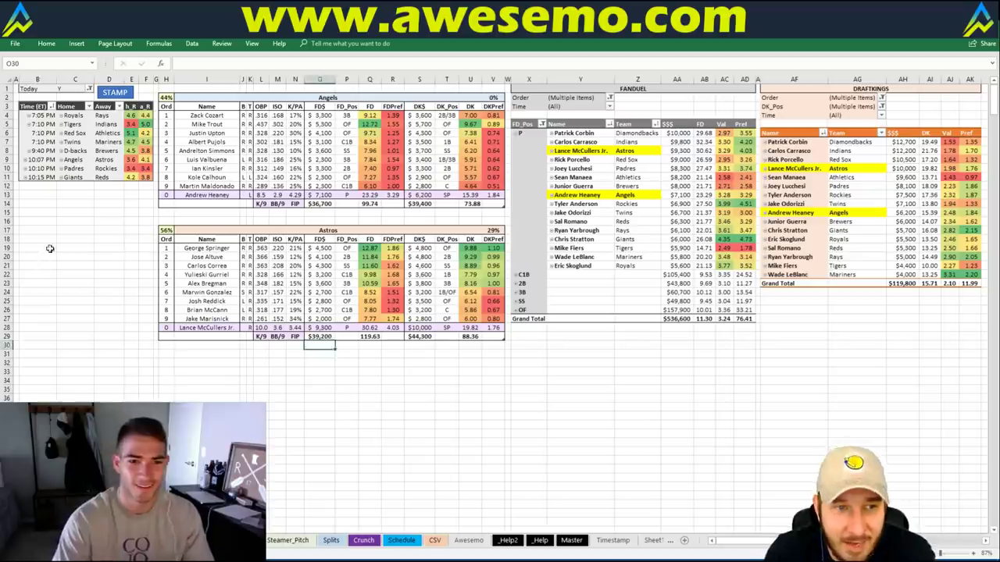
pyautogui.click(50, 247)
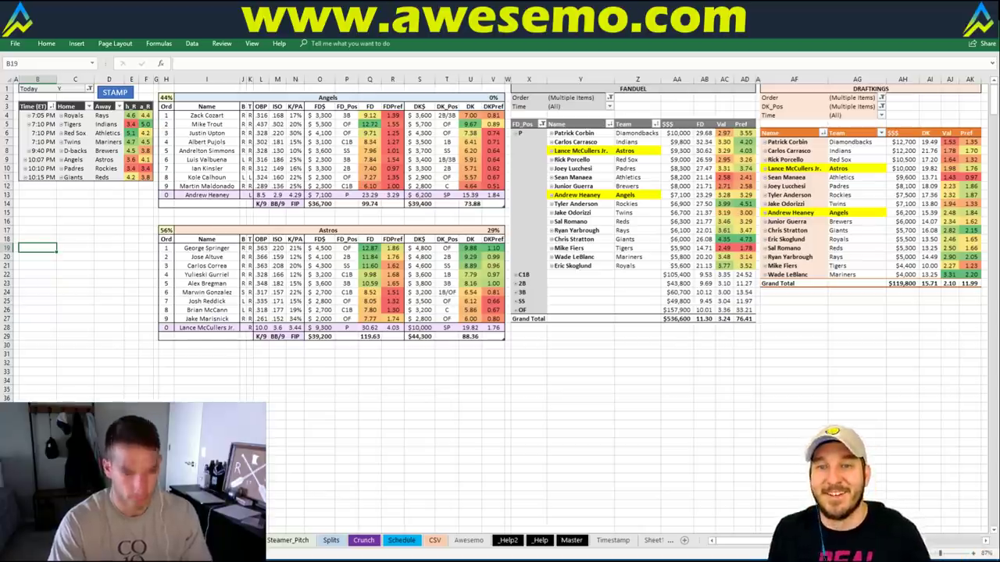
pyautogui.click(794, 381)
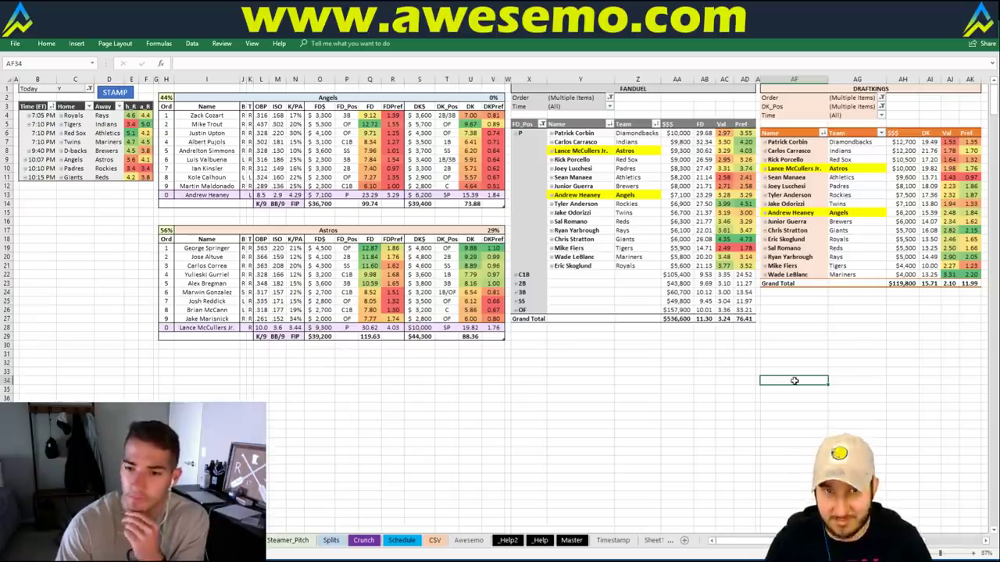
pyautogui.click(61, 213)
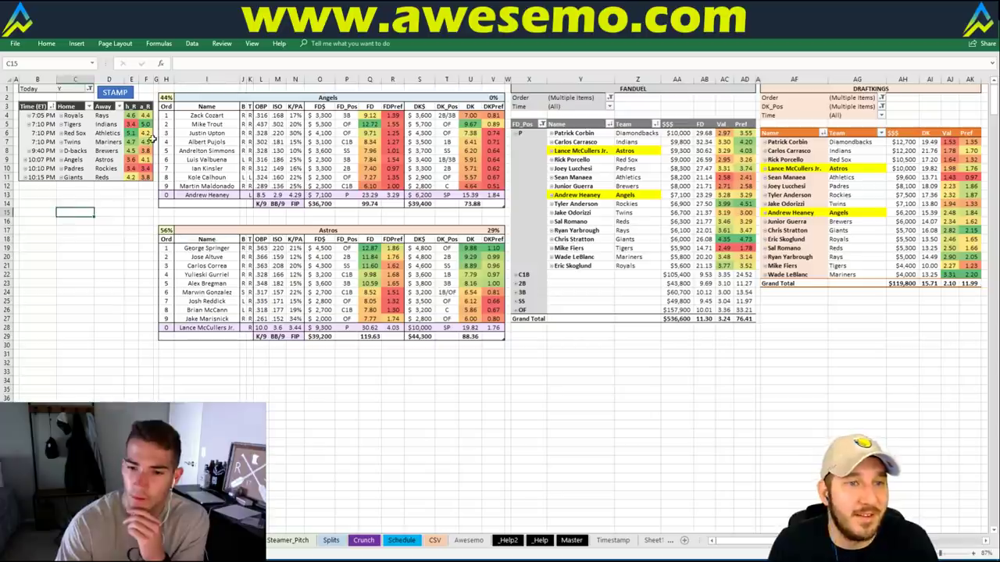
# Set the home team to Padres to load their matchup in the projections sheet
pyautogui.click(260, 96)
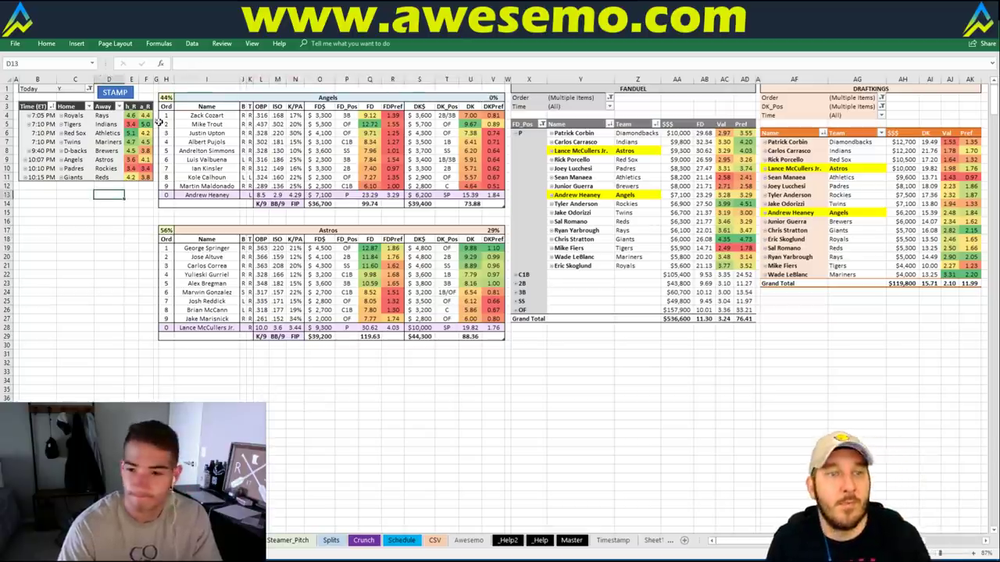
pyautogui.moveTo(234, 101); pyautogui.dragTo(234, 99)
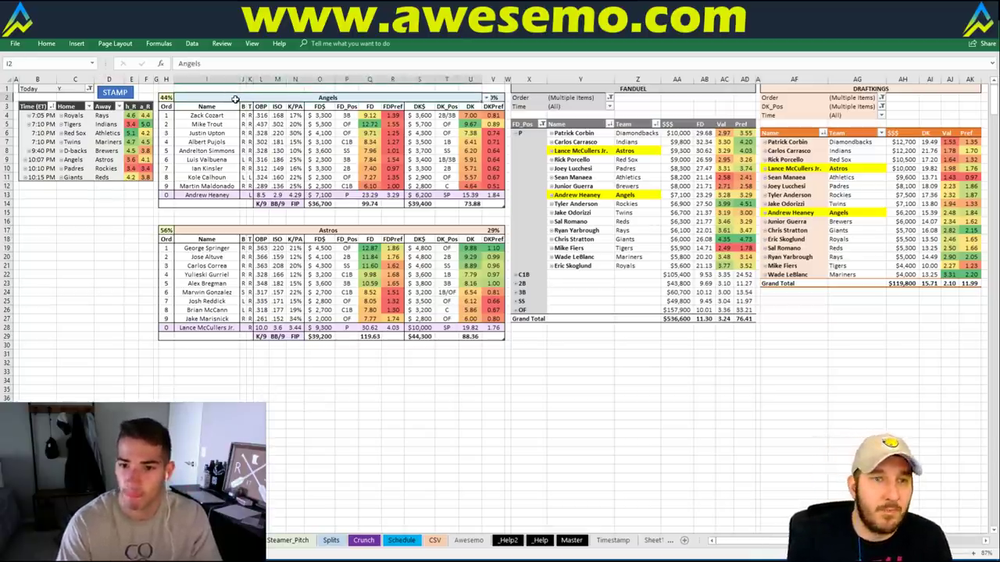
pyautogui.write('Padres')
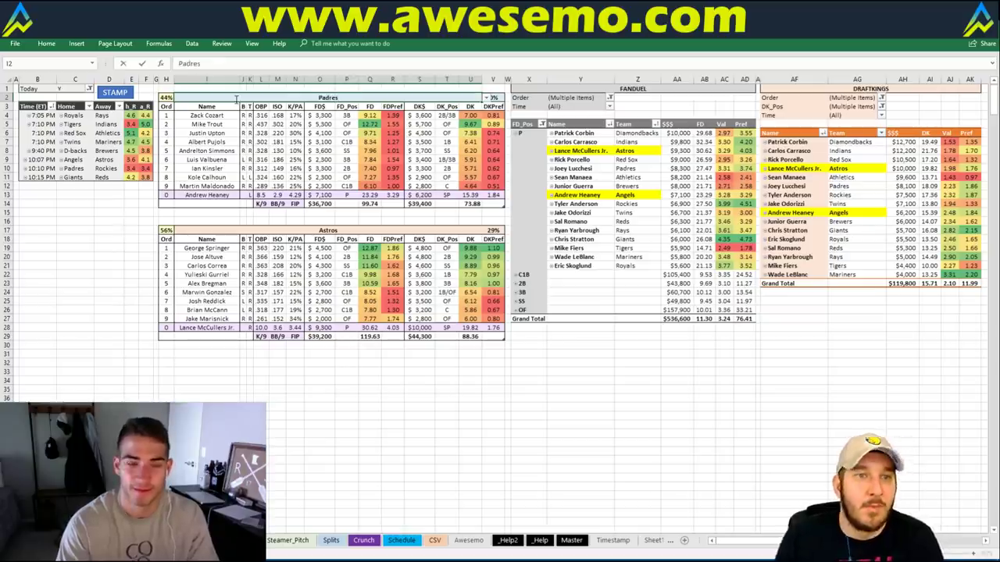
pyautogui.click(236, 100)
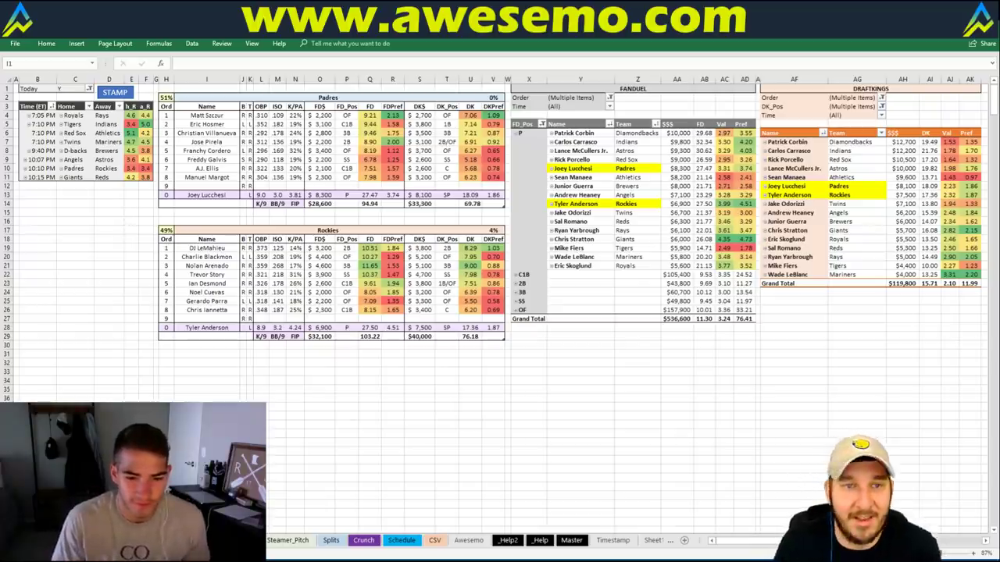
pyautogui.click(556, 337)
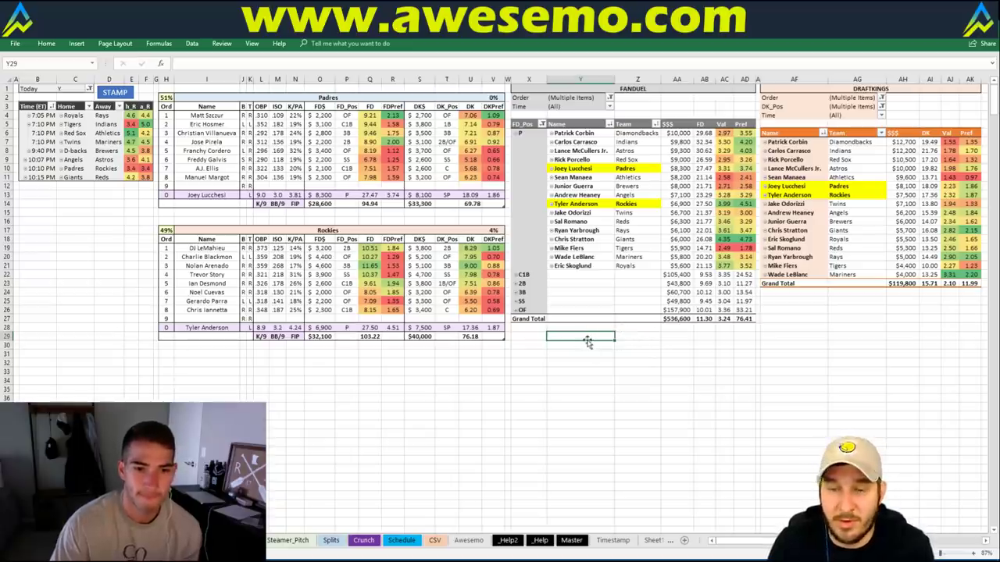
pyautogui.click(779, 353)
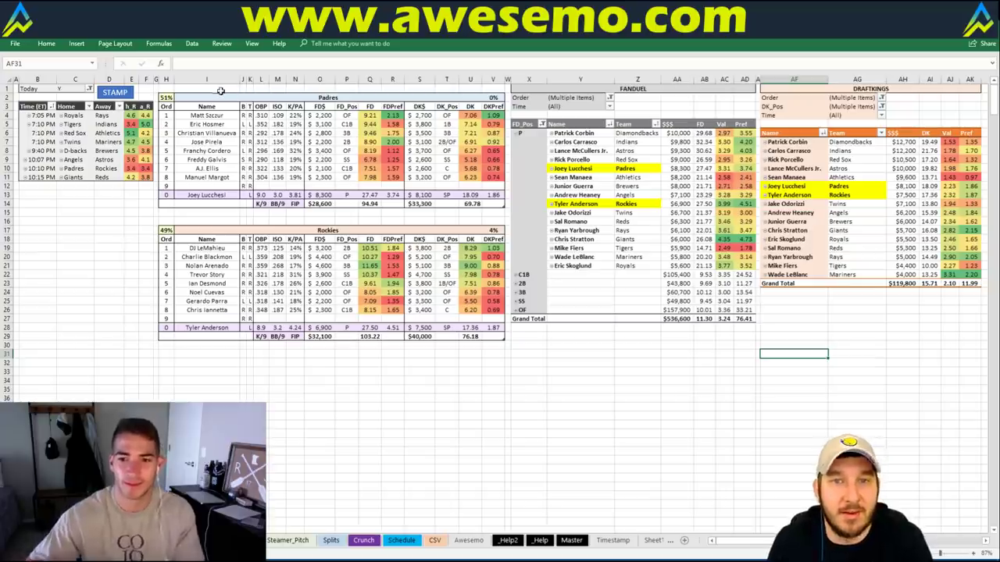
# Set the home team to Giants to load their matchup in the projections sheet
pyautogui.click(75, 186)
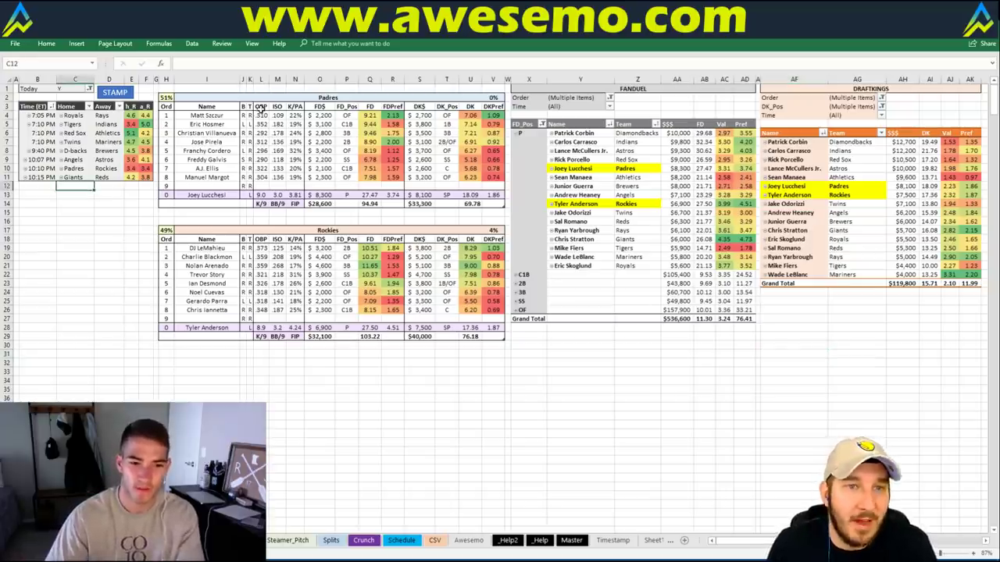
pyautogui.click(264, 97)
pyautogui.write('Giants')
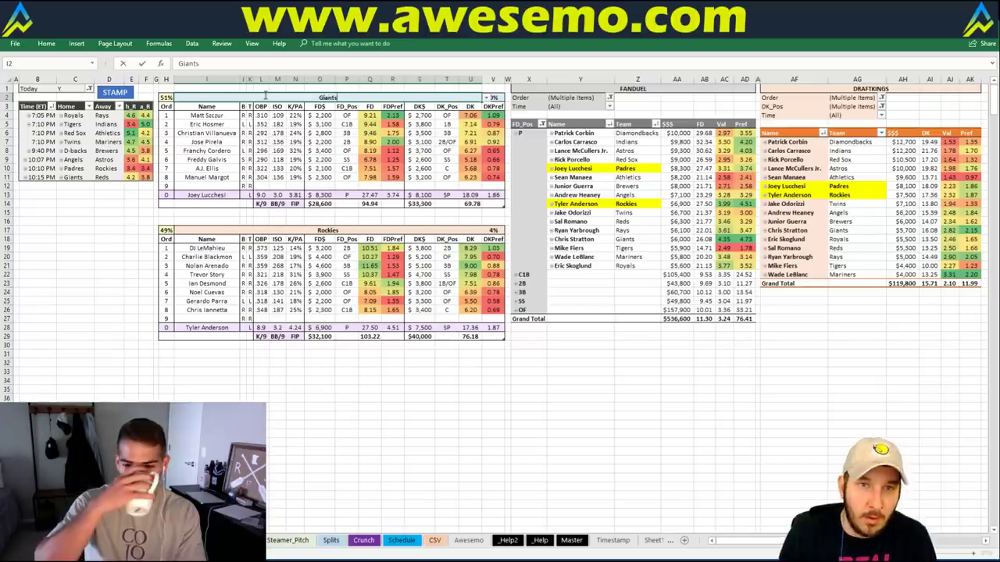
pyautogui.press('Return')
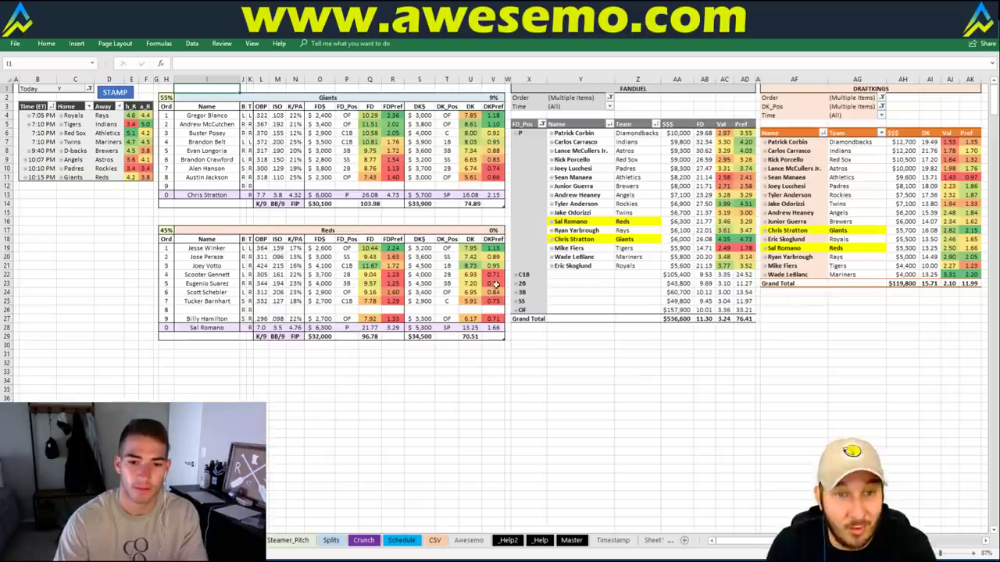
# Compare the salaries and value ratings of the Giants' and Reds' pitchers in the FanDuel and DraftKings pitcher lists
pyautogui.click(289, 212)
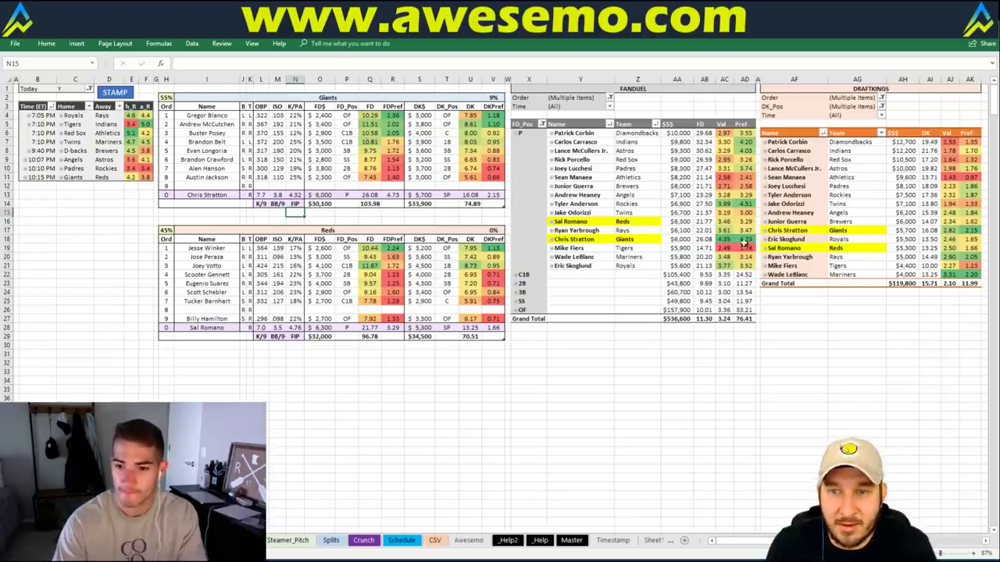
pyautogui.moveTo(593, 134); pyautogui.dragTo(575, 237)
pyautogui.click(868, 317)
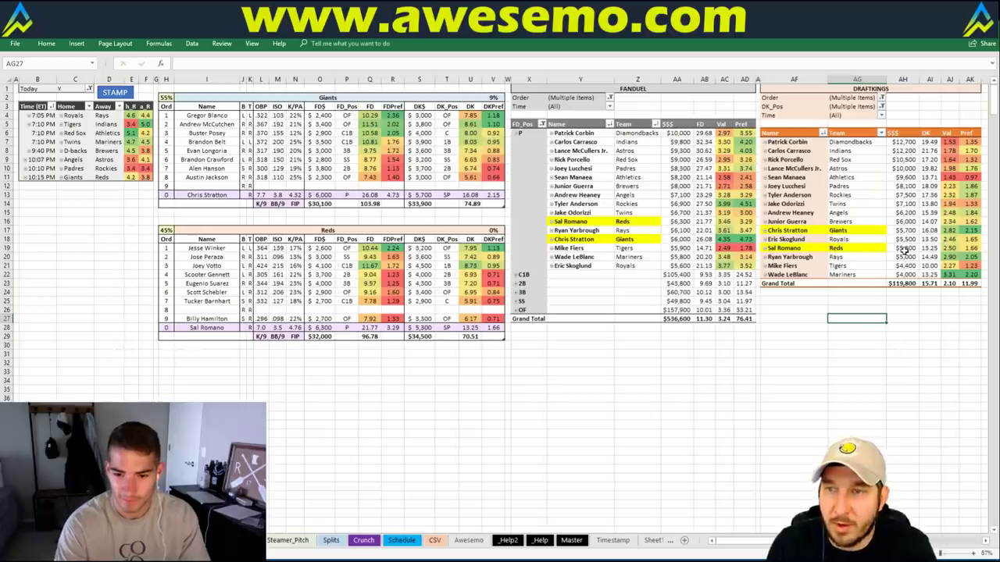
pyautogui.moveTo(904, 250)
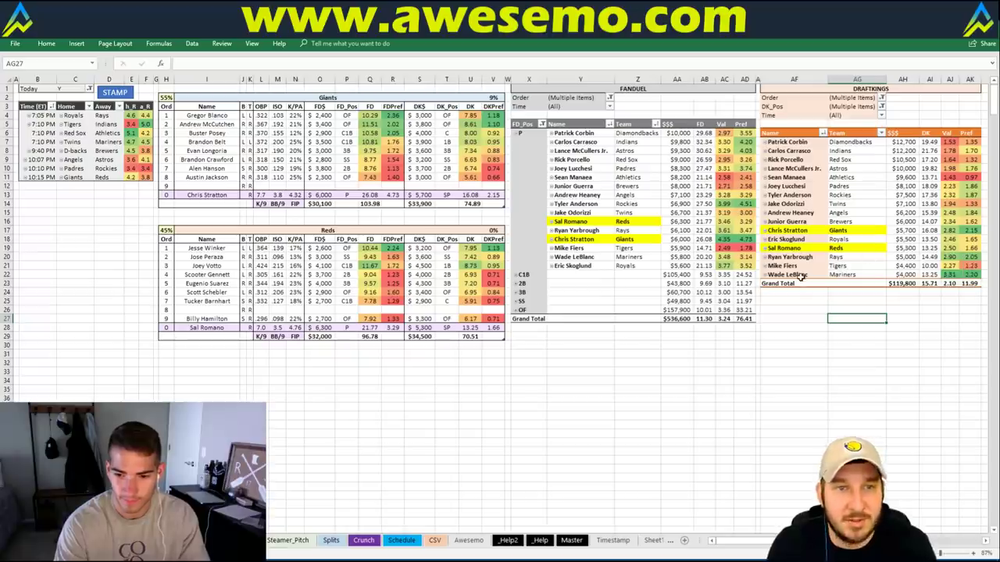
pyautogui.click(852, 335)
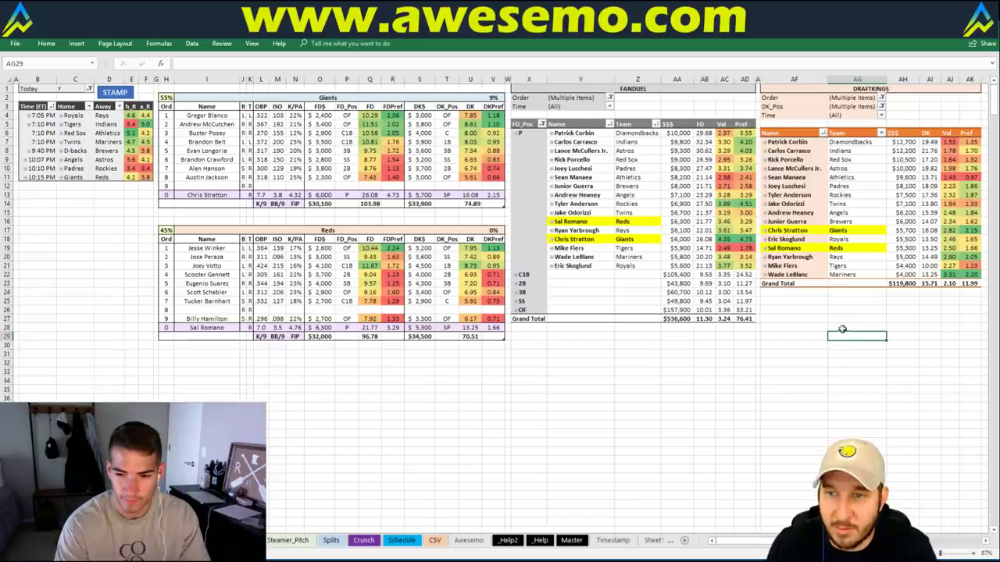
pyautogui.click(842, 328)
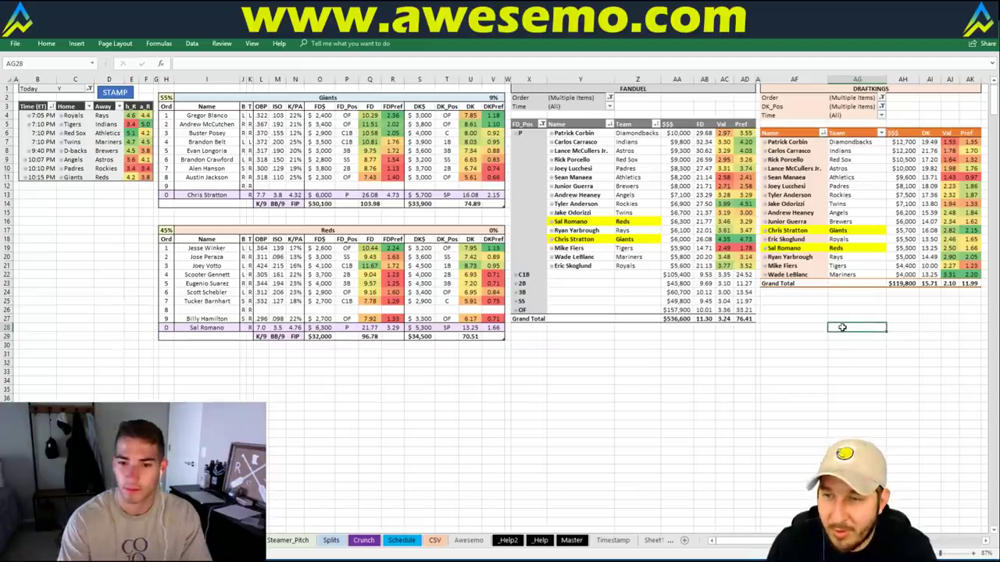
pyautogui.click(844, 308)
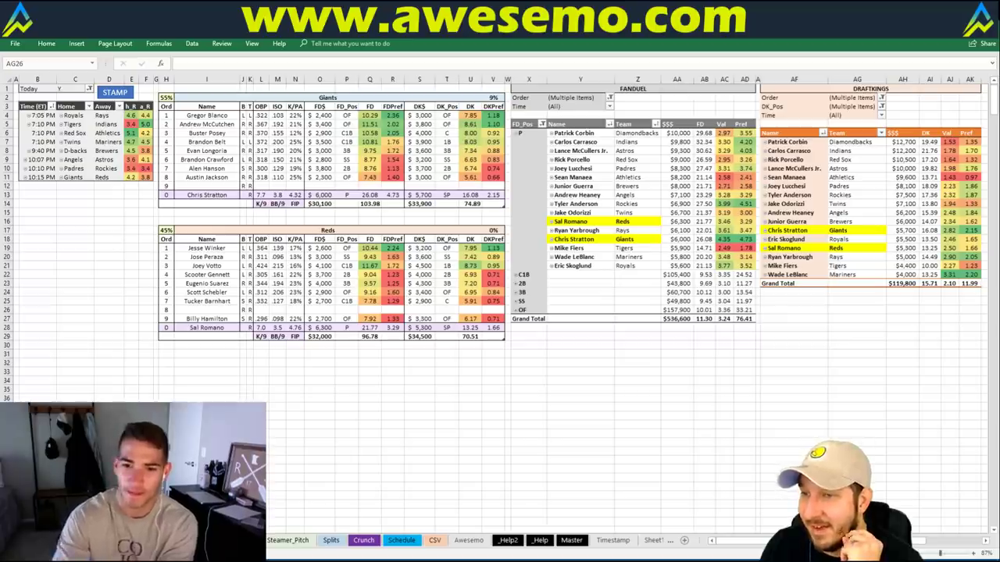
pyautogui.click(577, 331)
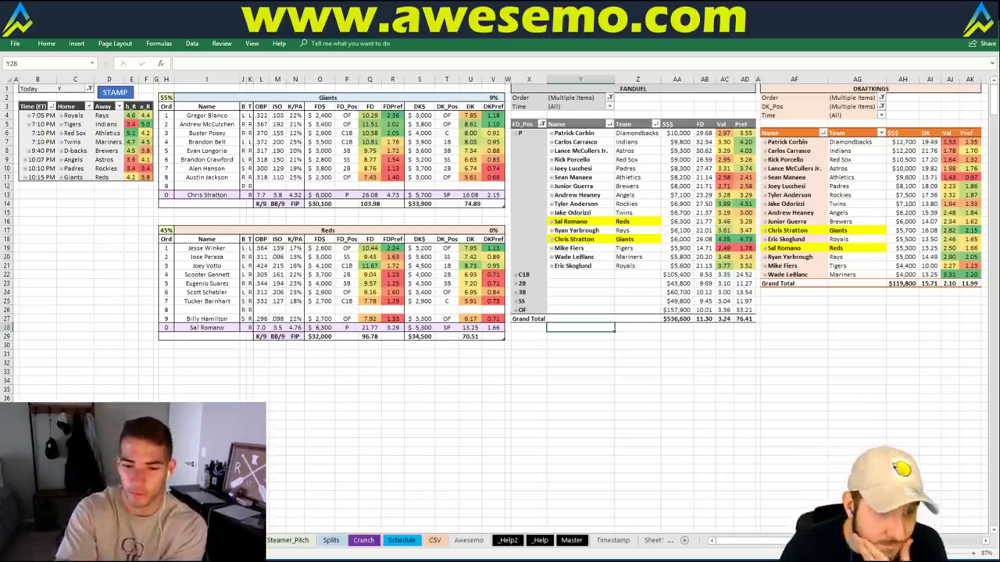
pyautogui.click(278, 442)
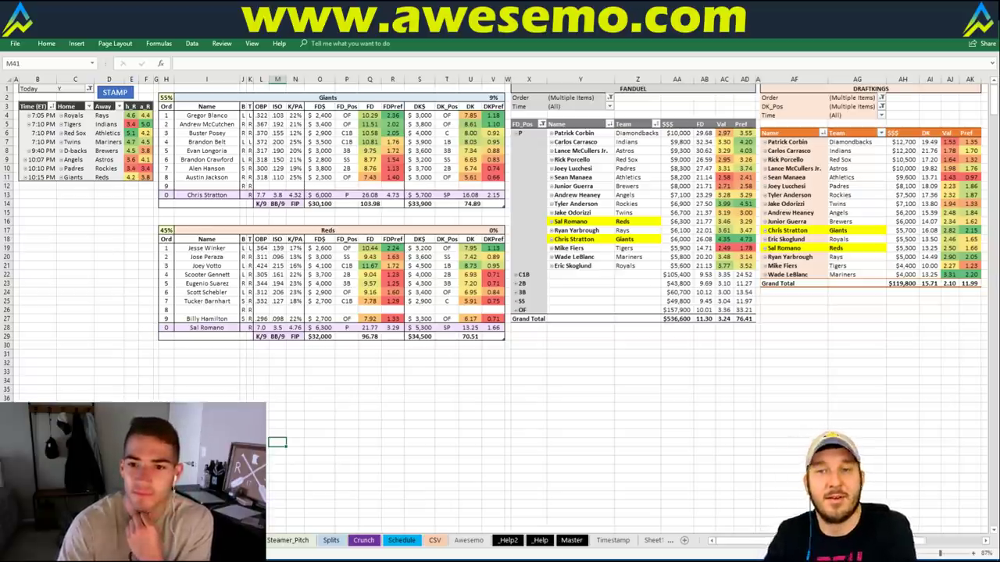
pyautogui.click(165, 407)
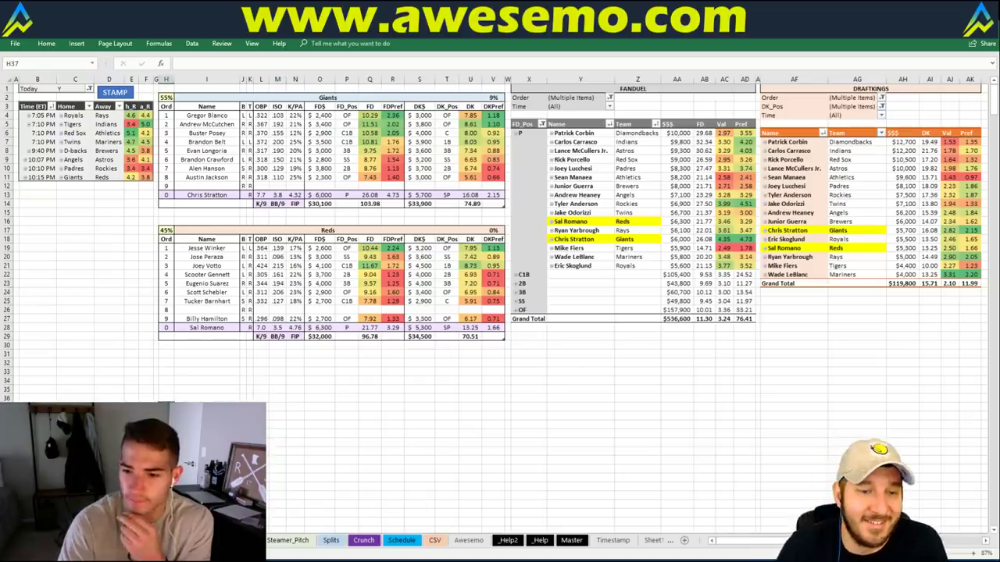
# Switch to FantasyCruncher, list only the pitchers used, and filter the lineups to those containing both Tyler Anderson and Joey Lucchesi
pyautogui.hotkey('alt', 'Tab')
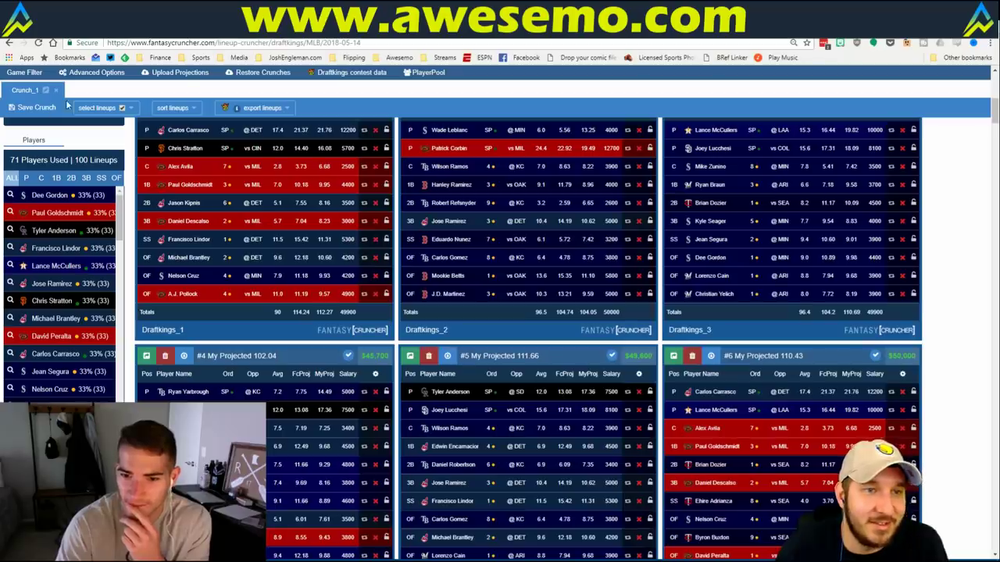
pyautogui.click(26, 178)
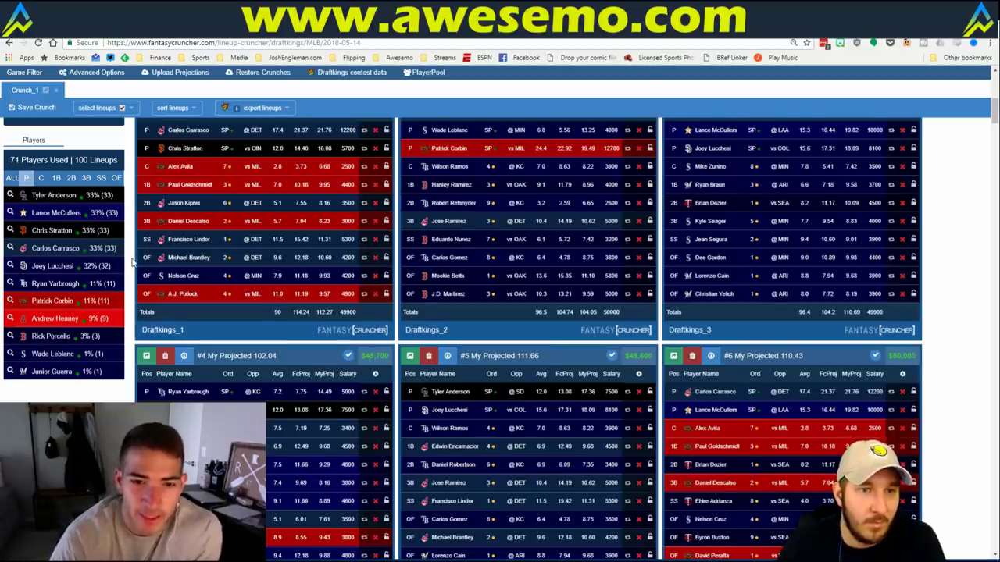
pyautogui.scroll(1, 133, 273)
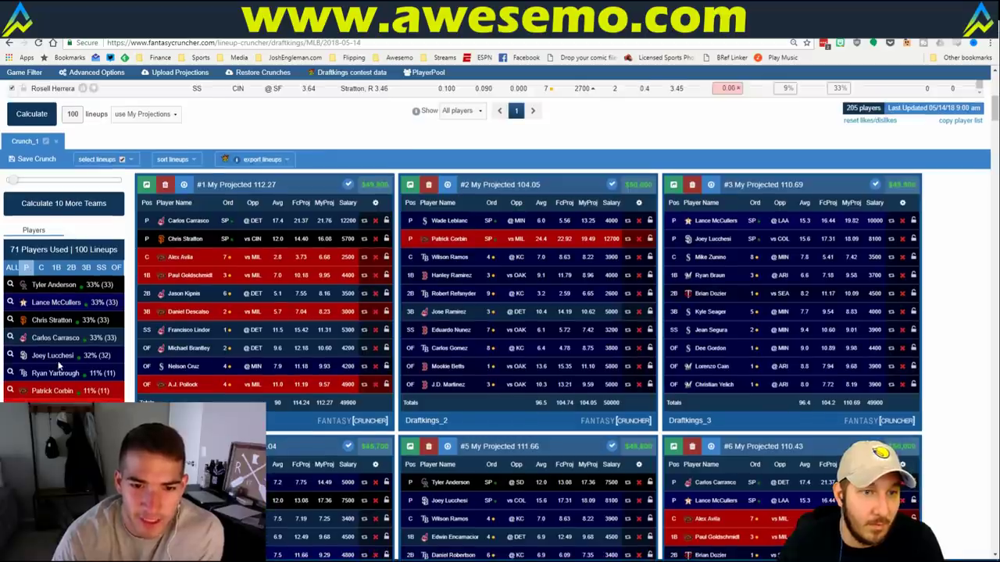
pyautogui.click(9, 286)
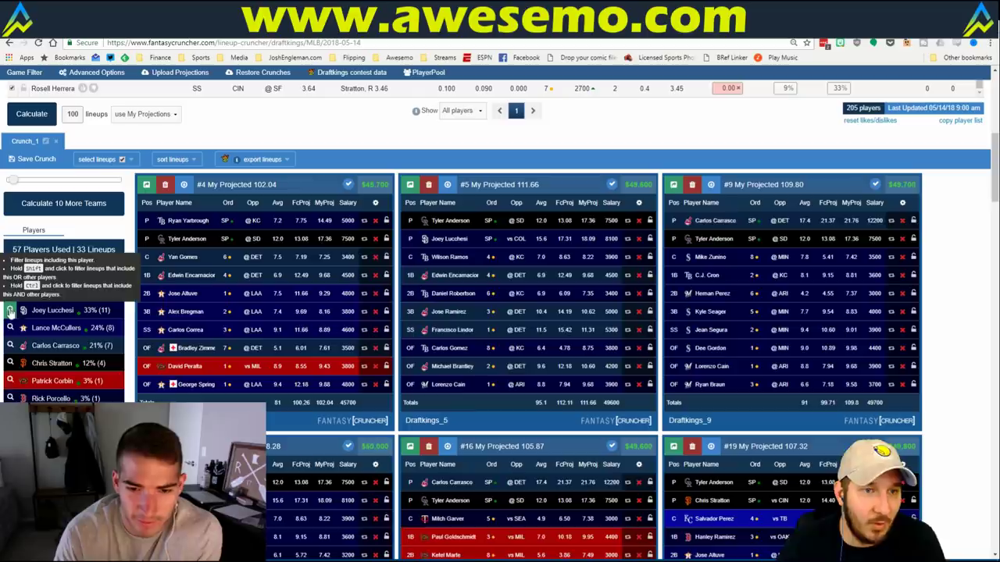
pyautogui.click(9, 311)
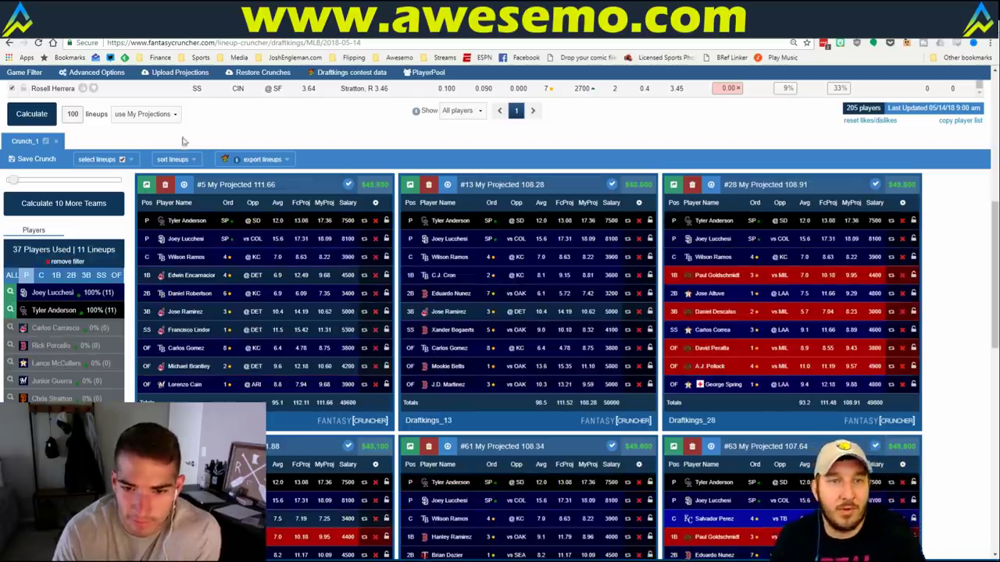
# Sort the filtered lineups by My Projected points, highest first, and review the hitter combinations paired with Anderson and Lucchesi
pyautogui.click(172, 160)
pyautogui.click(181, 209)
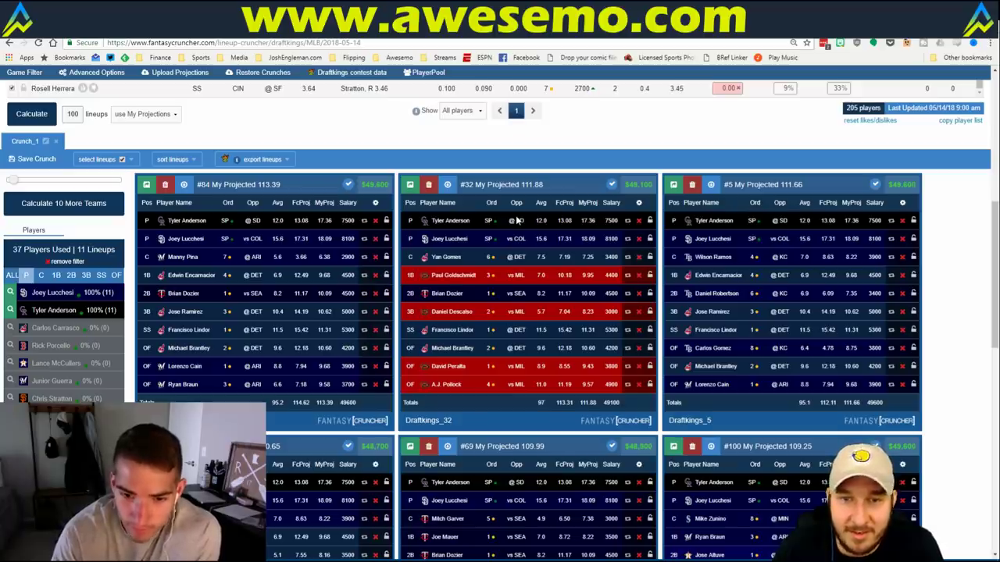
pyautogui.scroll(-3, 641, 311)
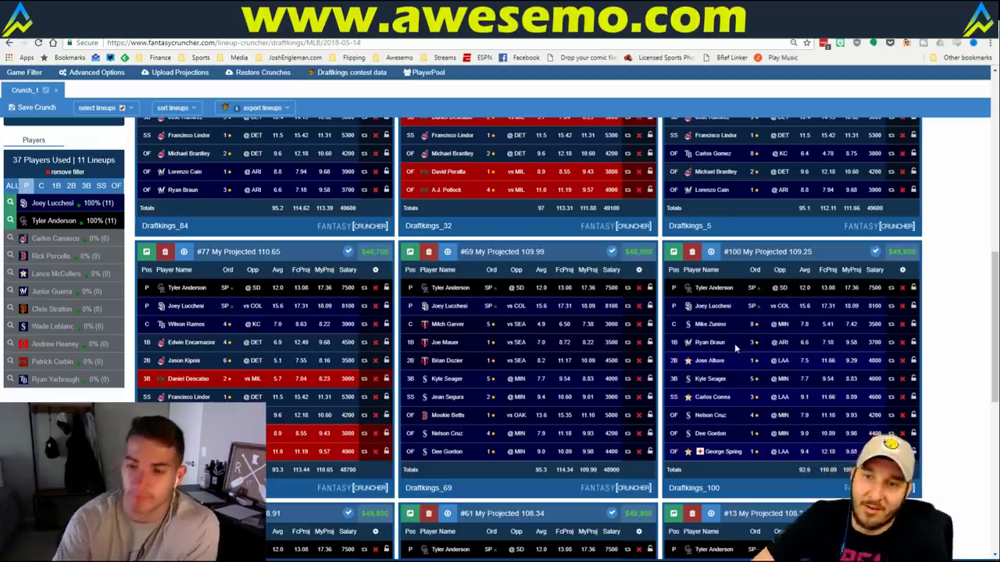
pyautogui.scroll(-2, 309, 295)
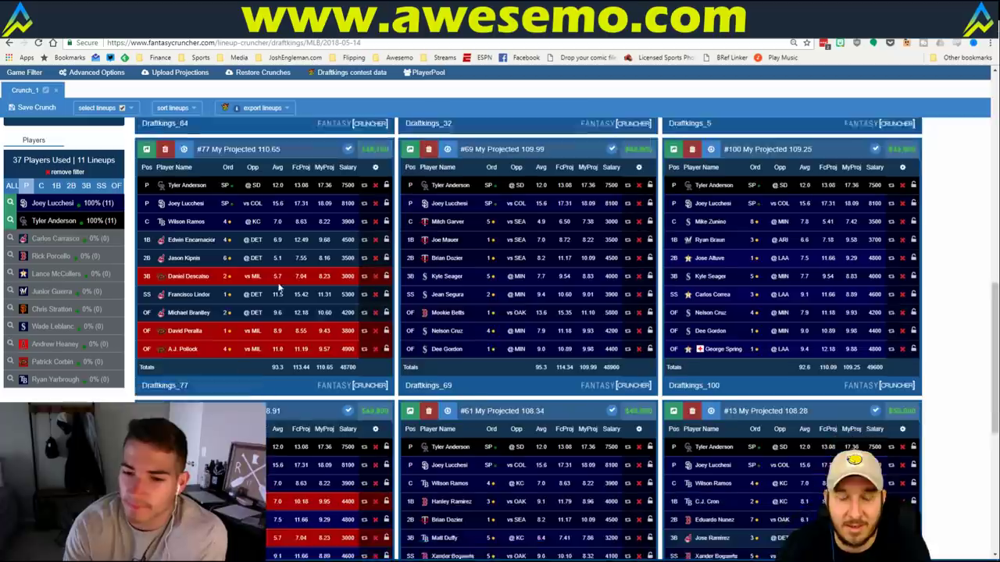
pyautogui.scroll(-2, 309, 295)
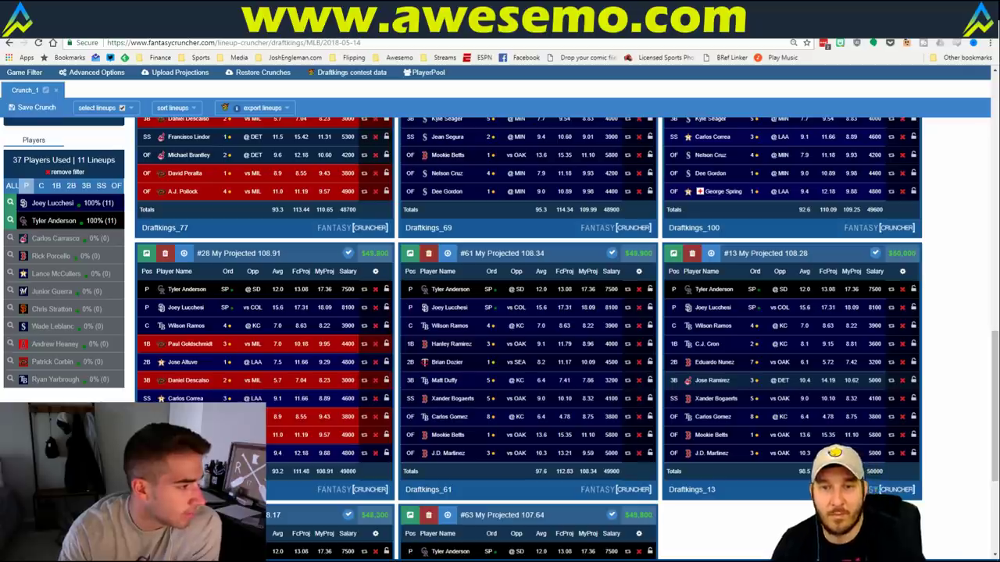
# Replace the pitcher filter so only lineups containing both Carlos Carrasco and Lance McCullers are shown, and review them
pyautogui.click(11, 228)
pyautogui.click(11, 248)
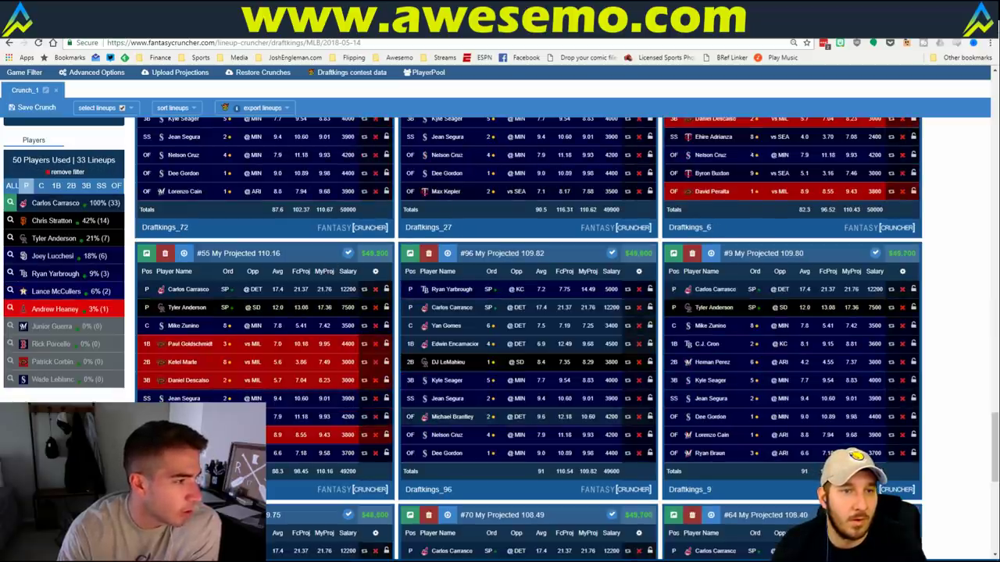
pyautogui.keyDown('ctrl'); pyautogui.click(10, 290); pyautogui.keyUp('ctrl')
pyautogui.scroll(3, 619, 346)
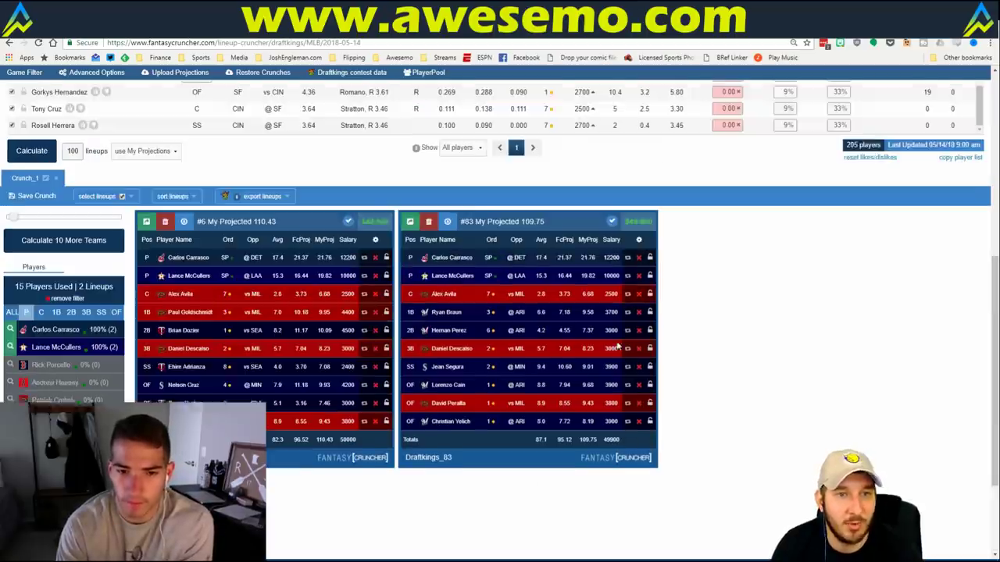